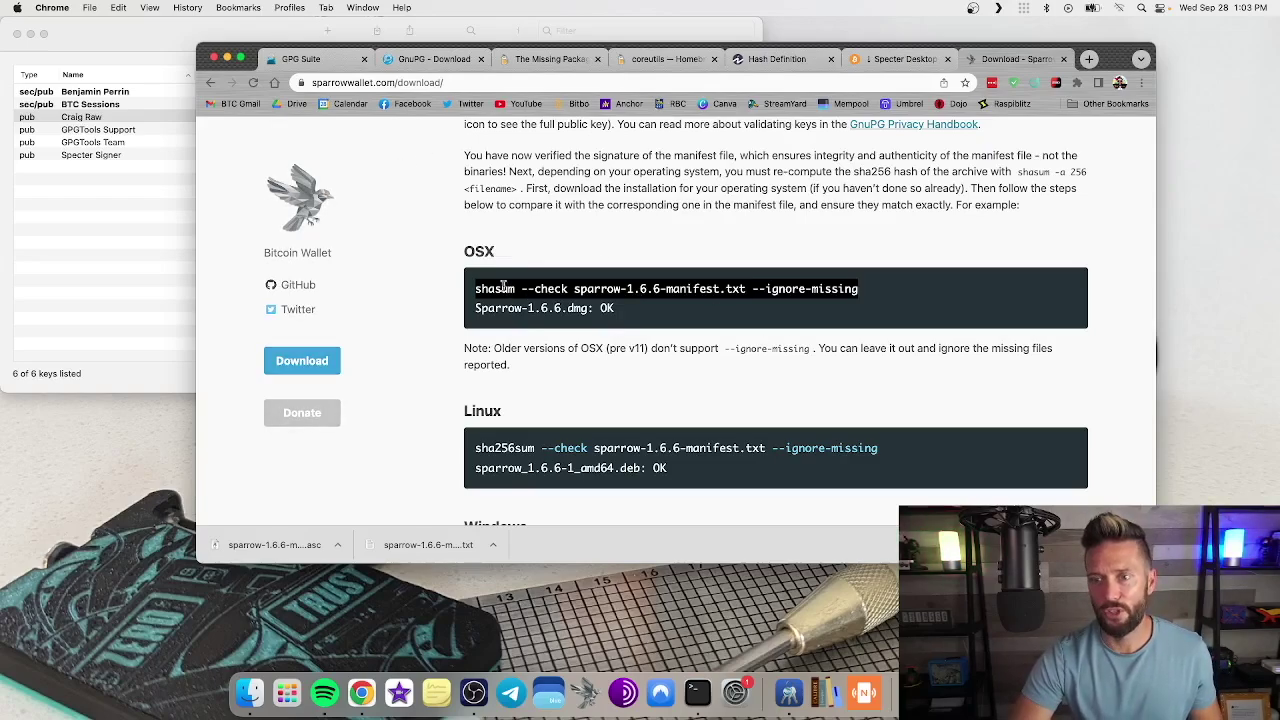
Step: Clear Terminal and run shasum --check on the Sparrow manifest, confirming Sparrow-1.6.6-aarch64.dmg: OK
{"action": "left_click", "coordinate": [690, 692]}
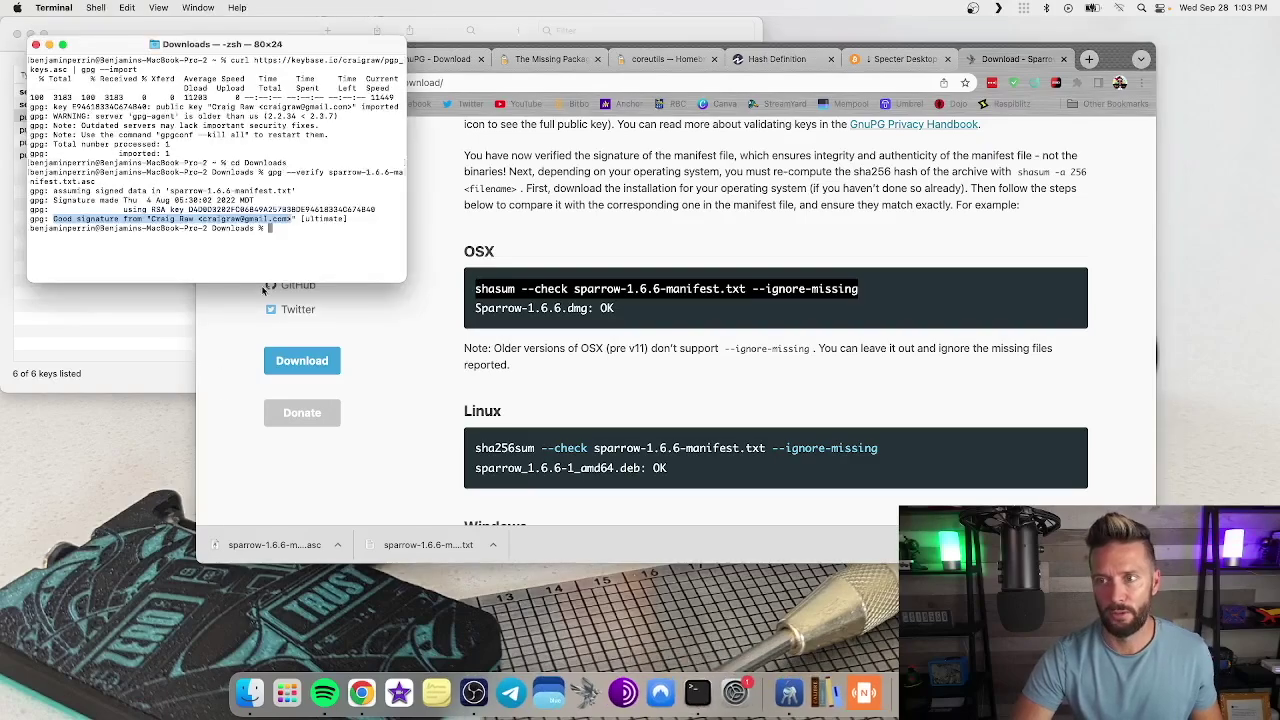
{"action": "type", "text": "clear"}
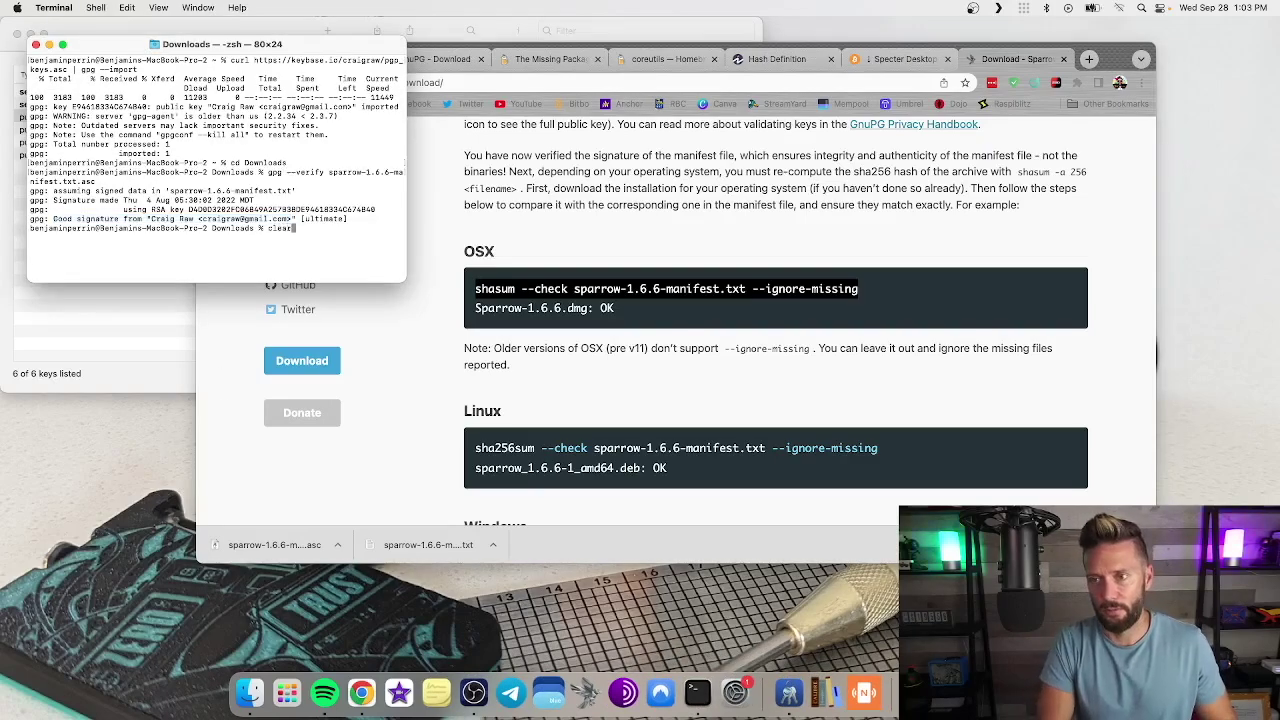
{"action": "key", "text": "Return"}
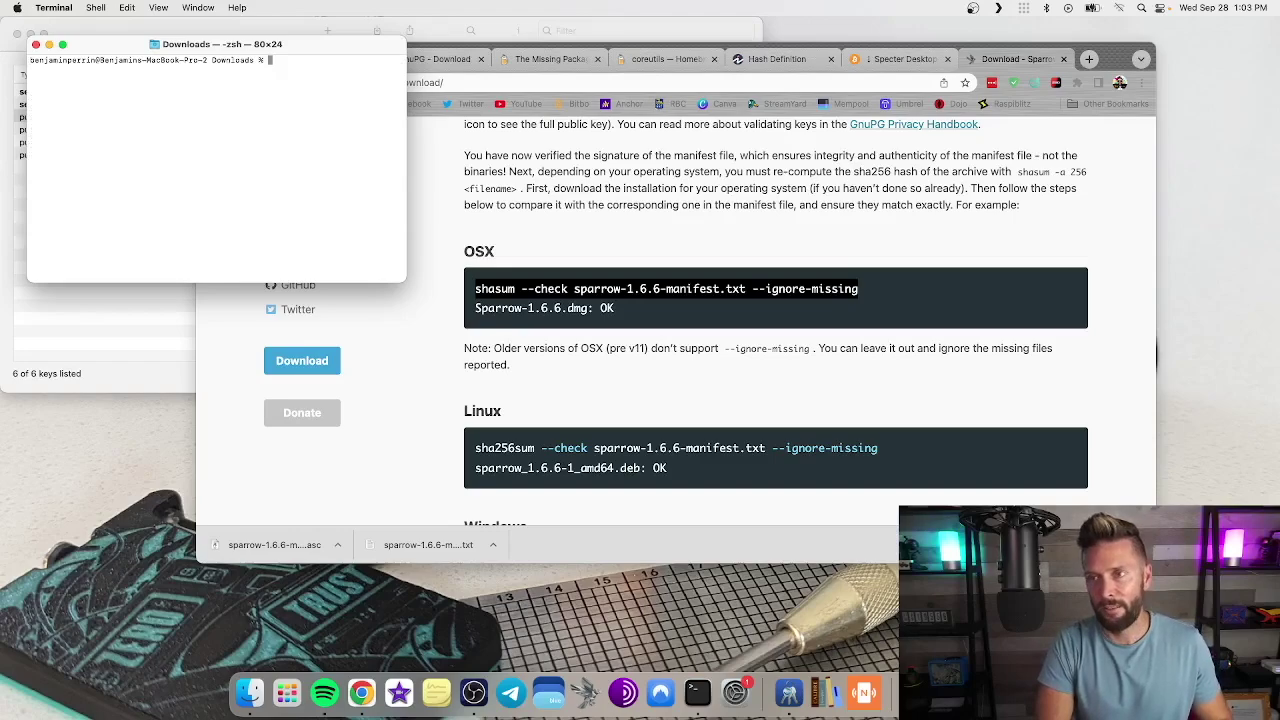
{"action": "type", "text": "shasum --check sparrow-1.6.6-manifest.txt --ignore-missing"}
{"action": "key", "text": "Return"}
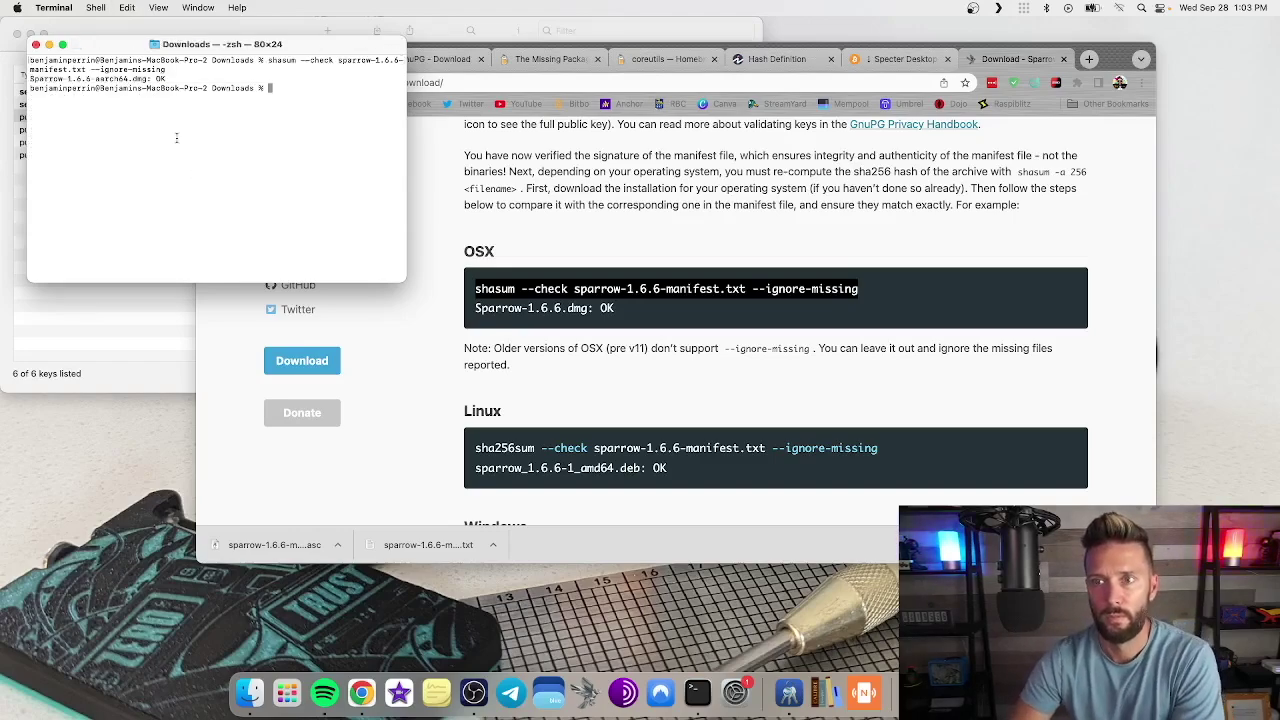
{"action": "left_click_drag", "start_coordinate": [31, 78], "coordinate": [166, 78]}
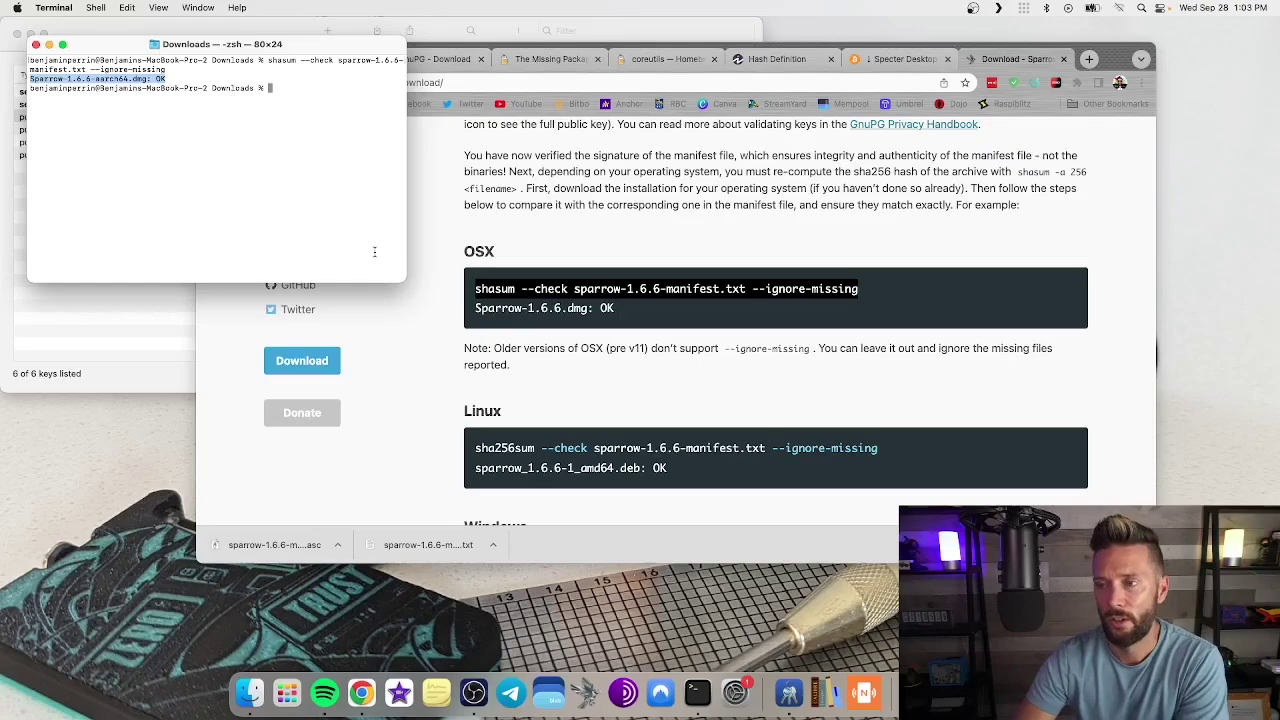
Step: Show Downloads in Finder and select the Sparrow .dmg, manifest .txt and .asc files in turn
{"action": "left_click", "coordinate": [249, 690]}
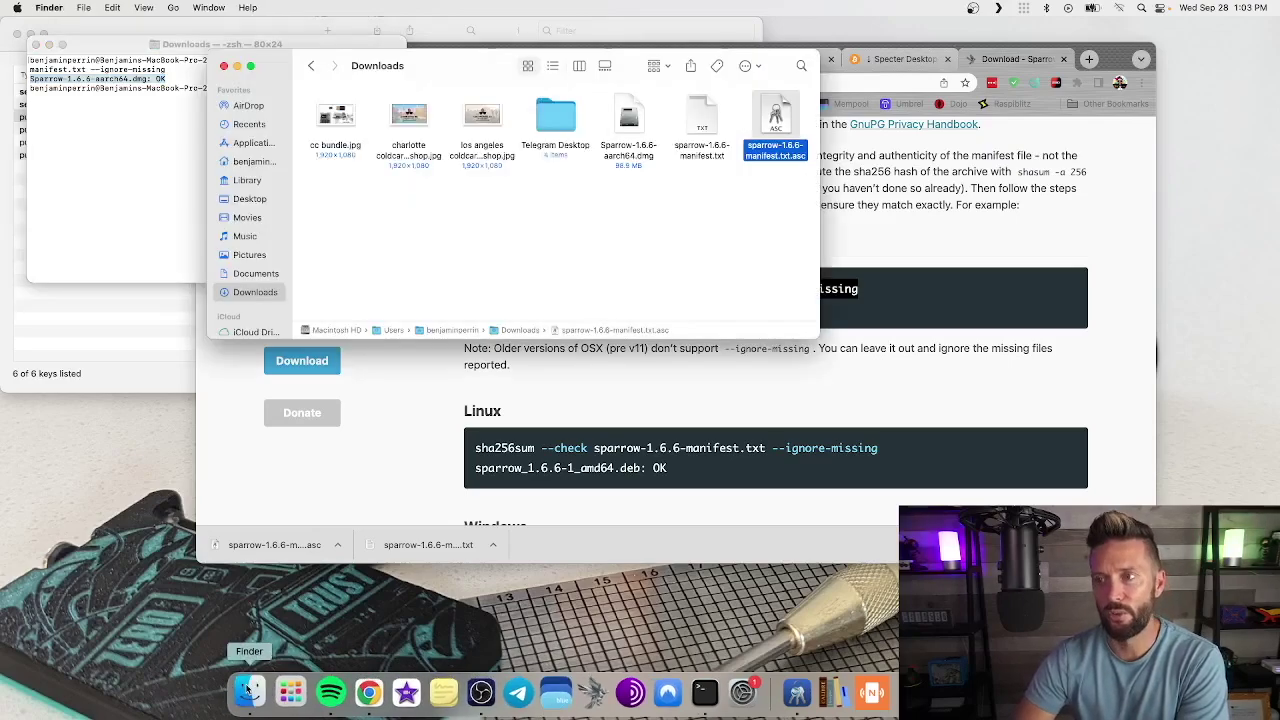
{"action": "left_click", "coordinate": [628, 115]}
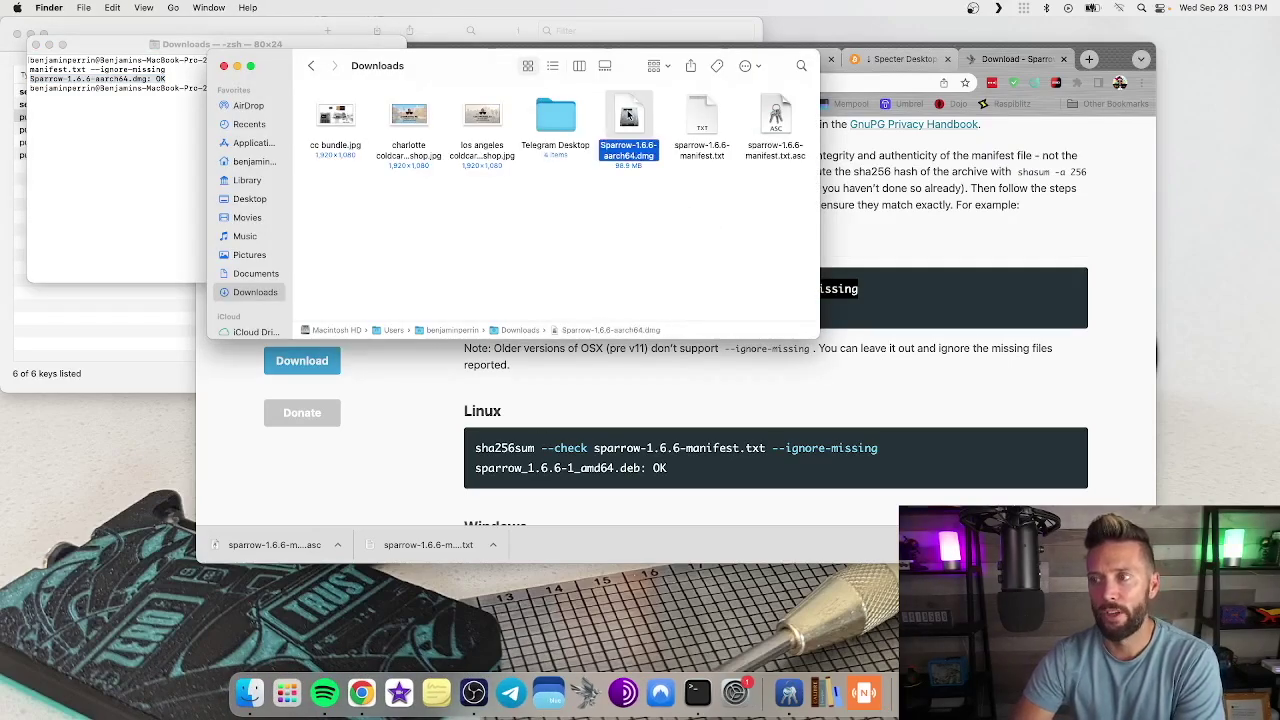
{"action": "left_click", "coordinate": [702, 115]}
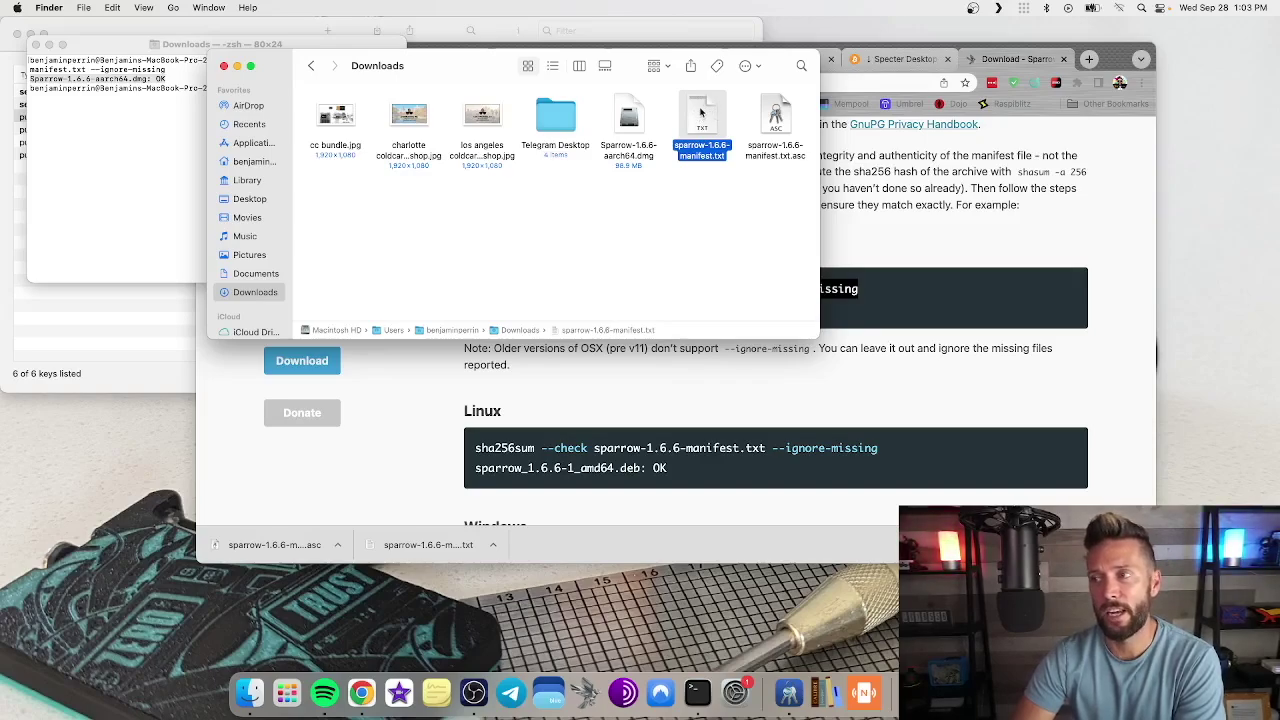
{"action": "left_click", "coordinate": [775, 115]}
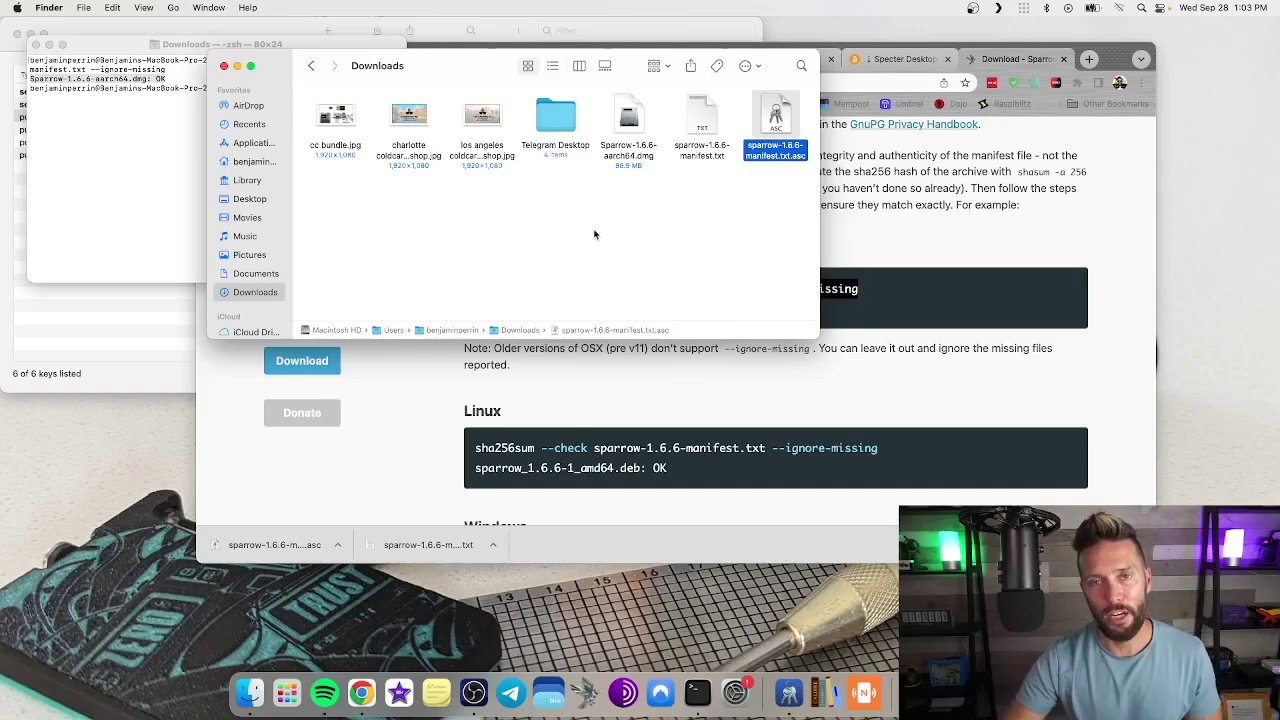
{"action": "left_click", "coordinate": [631, 201]}
{"action": "left_click", "coordinate": [633, 120]}
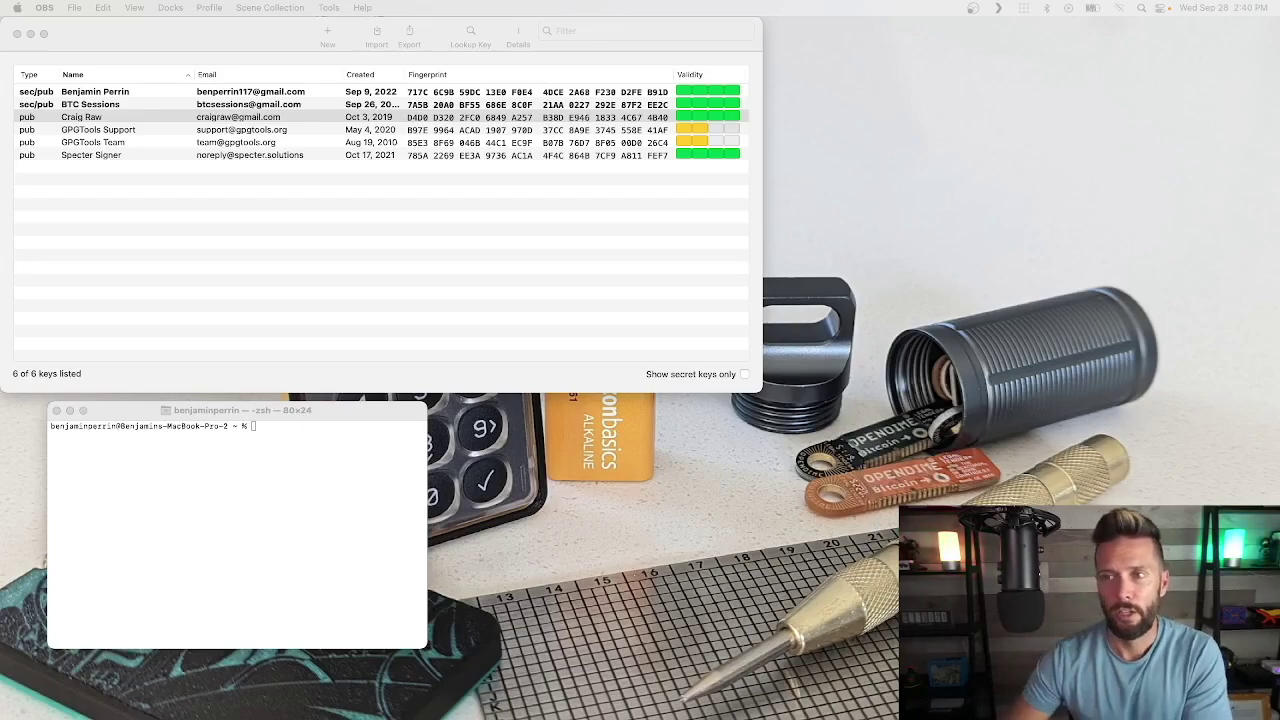
Step: Start a new key pair named Sessions Test
{"action": "left_click", "coordinate": [215, 28]}
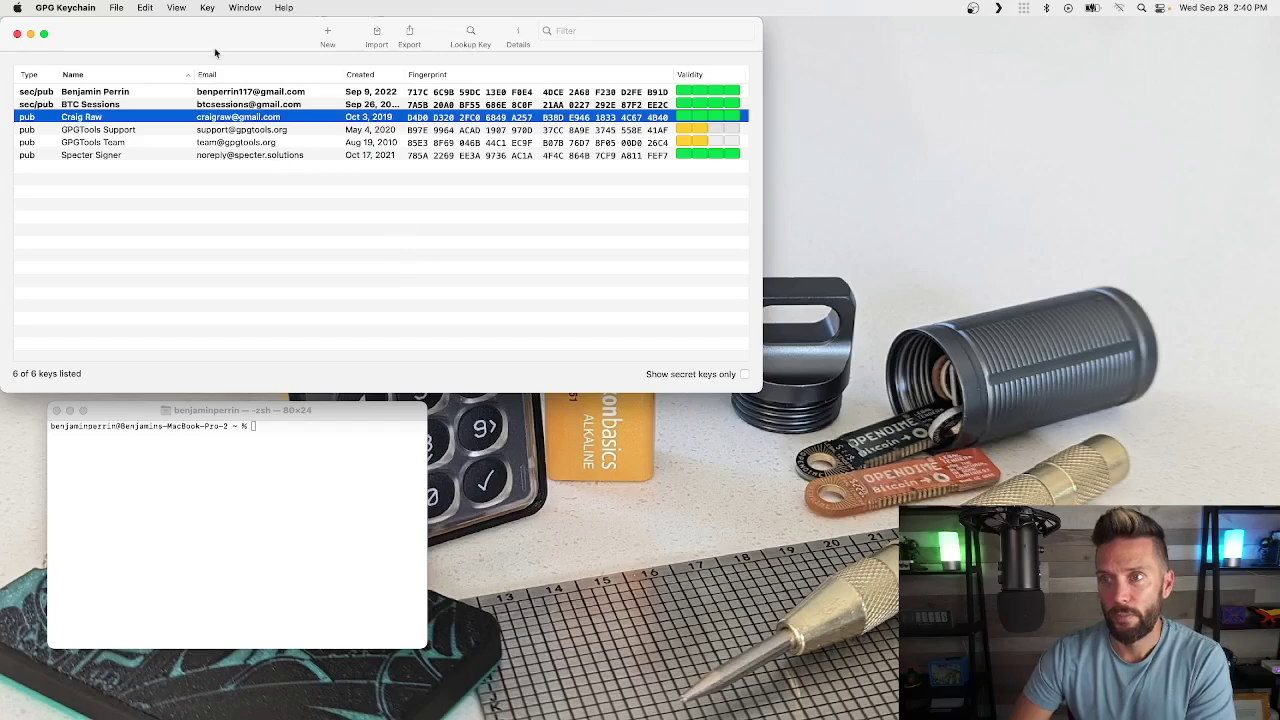
{"action": "left_click", "coordinate": [328, 33]}
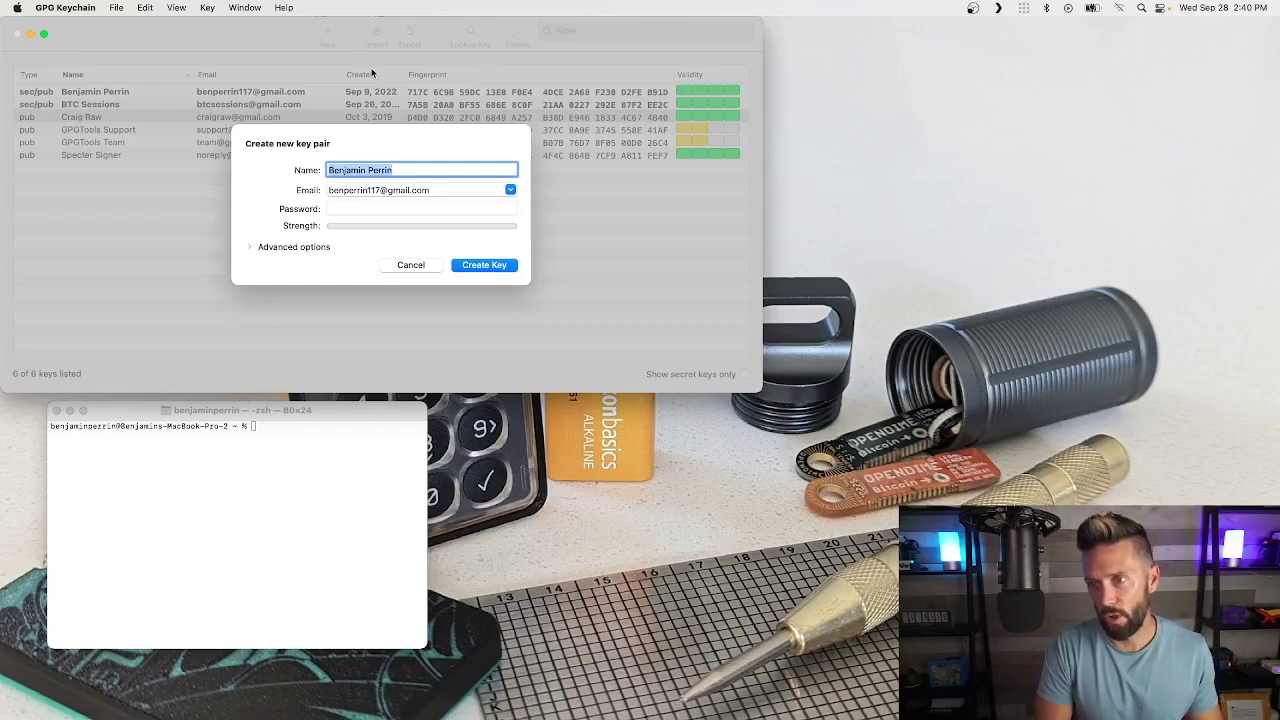
{"action": "type", "text": "Sessio"}
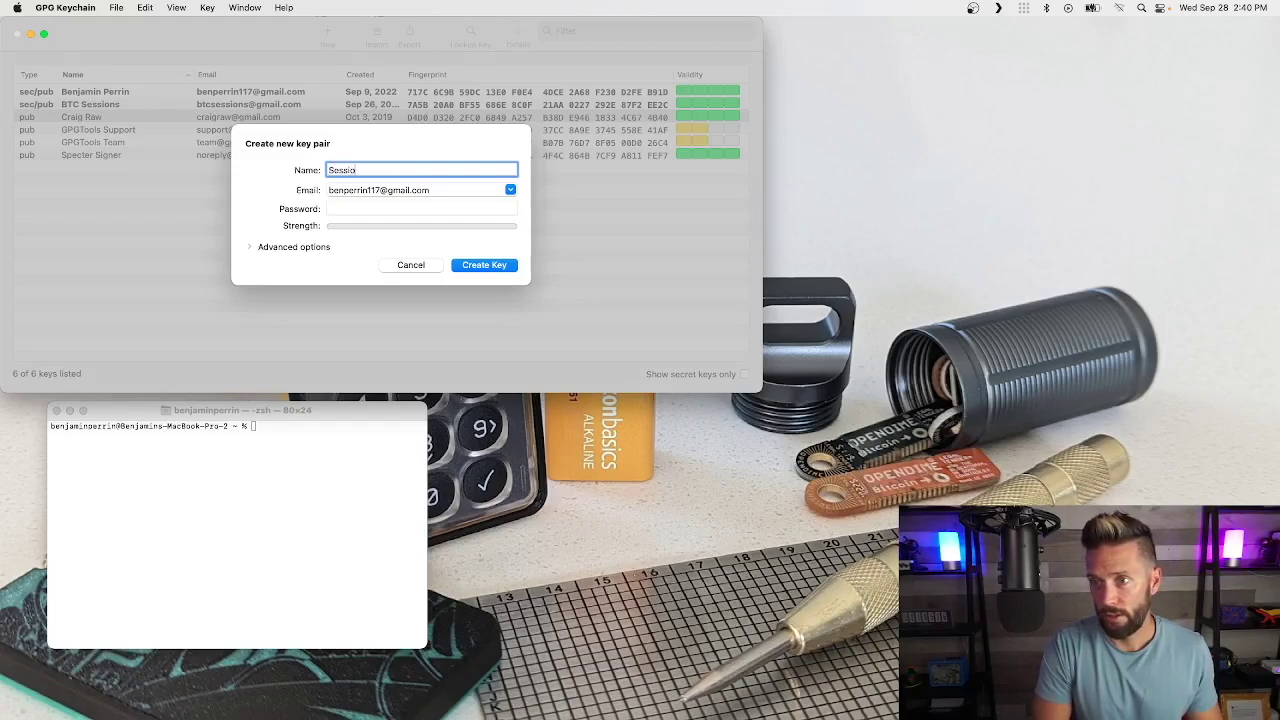
{"action": "type", "text": "ns Test"}
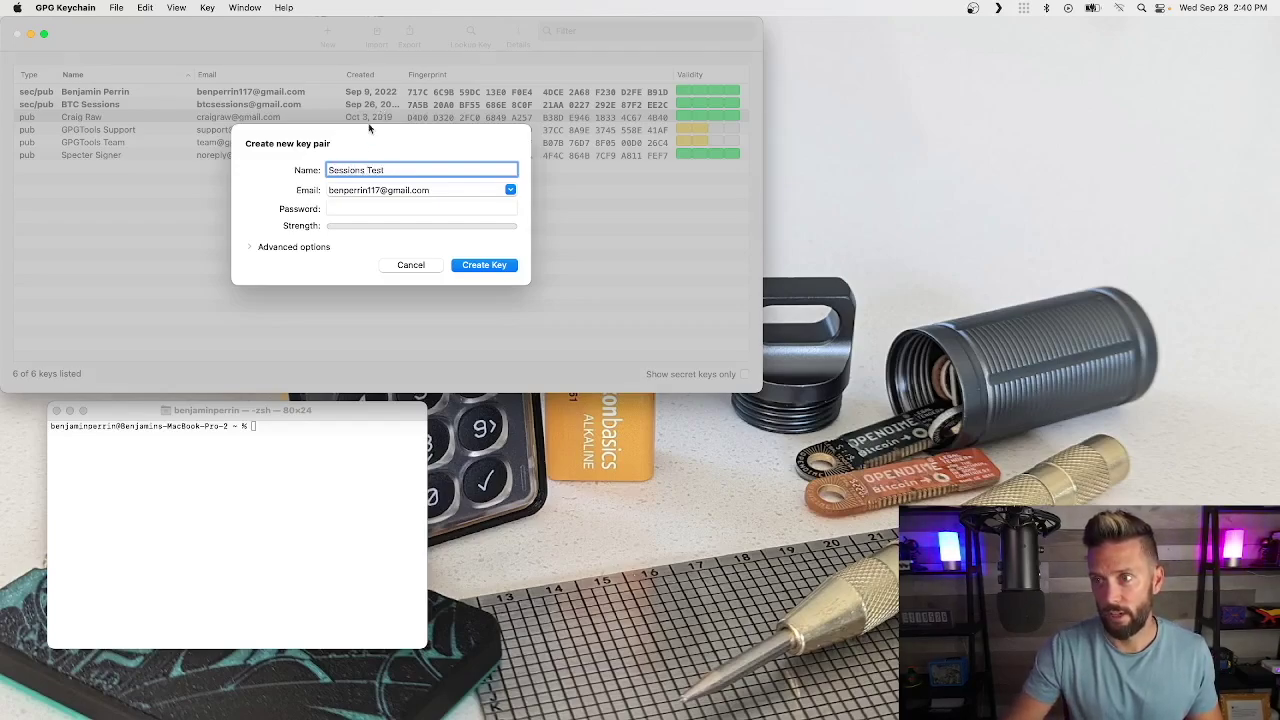
Step: Replace the prefilled e-mail with a test e-mail address and enter a password
{"action": "left_click", "coordinate": [413, 190]}
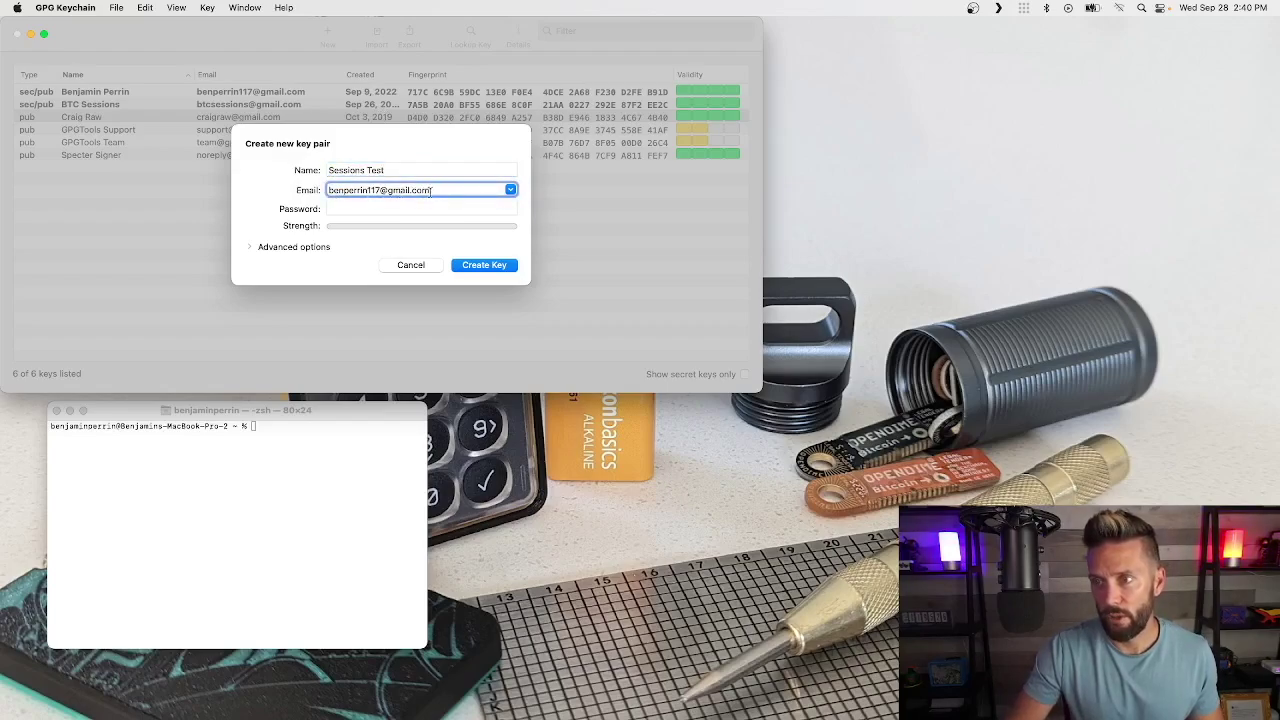
{"action": "triple_click", "coordinate": [435, 192]}
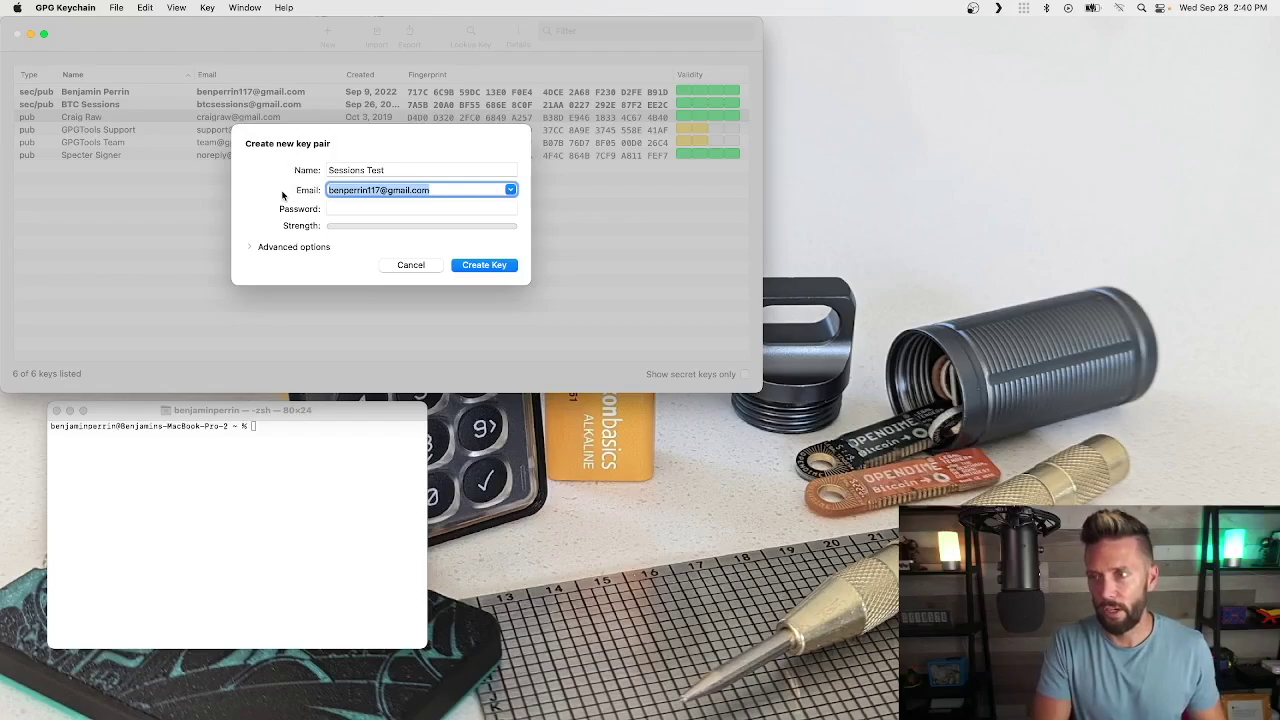
{"action": "type", "text": "sessions@test.ca"}
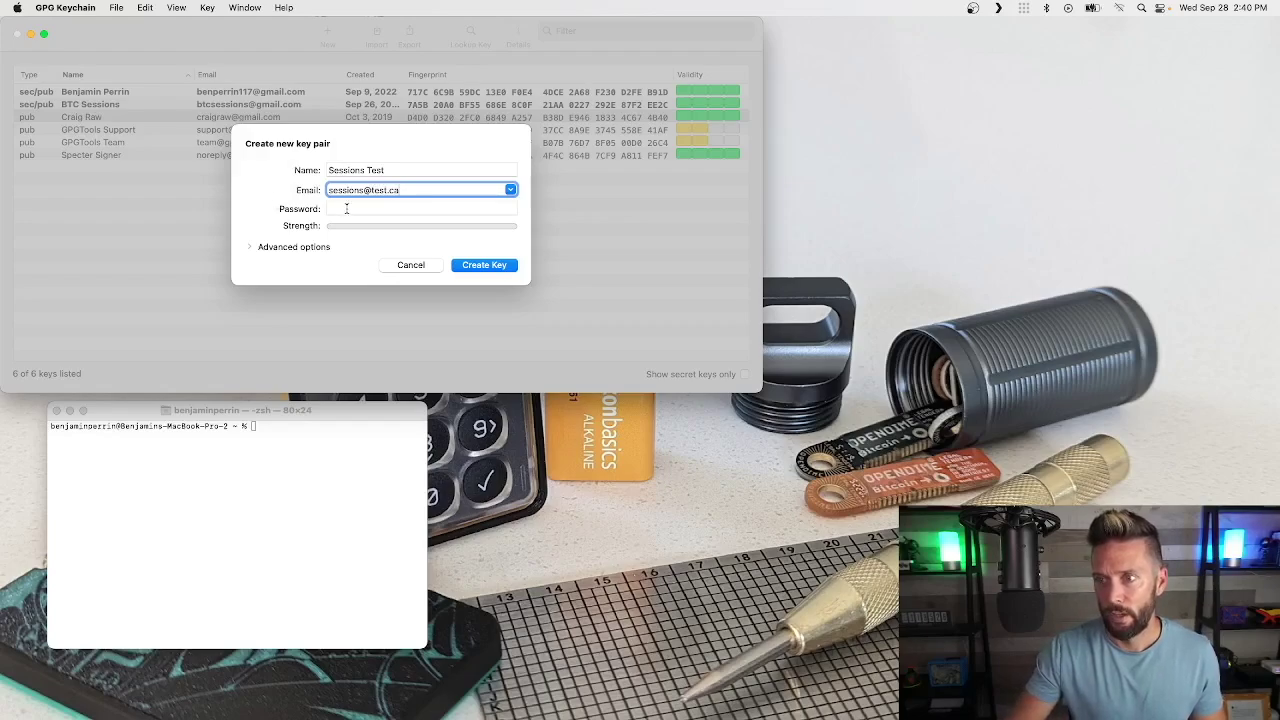
{"action": "left_click", "coordinate": [347, 209]}
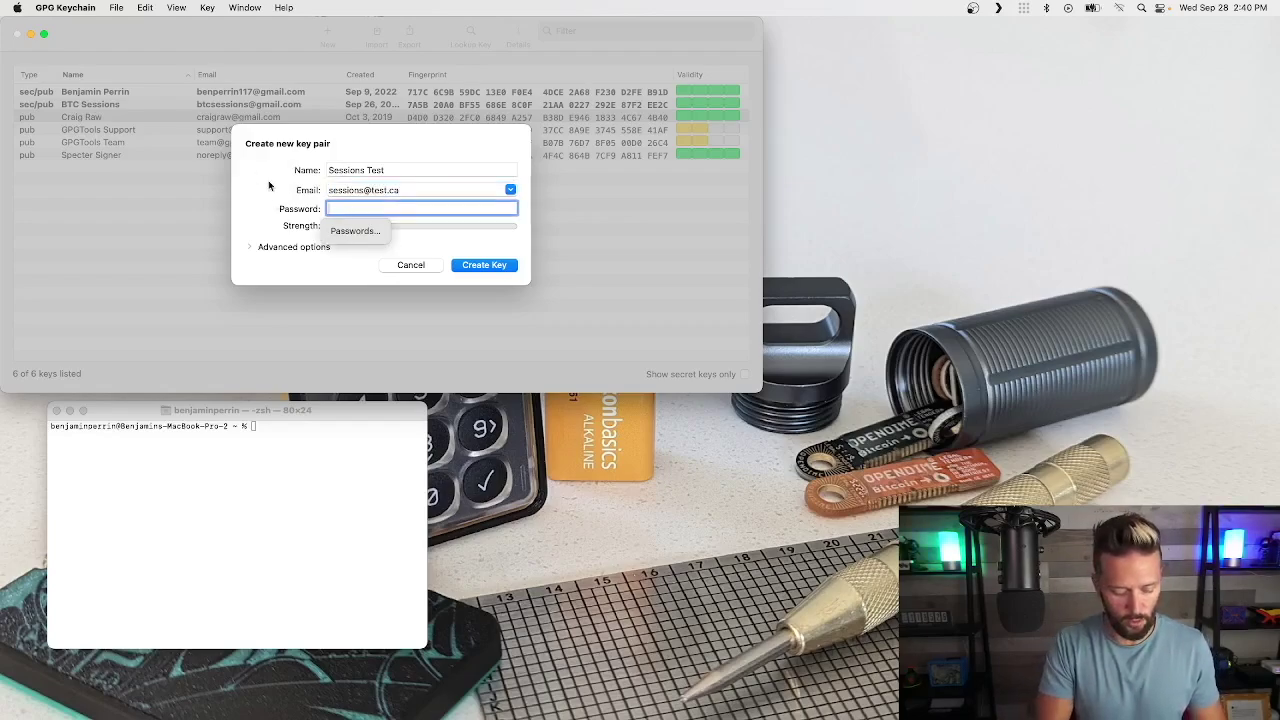
{"action": "type", "text": "•••••••••••"}
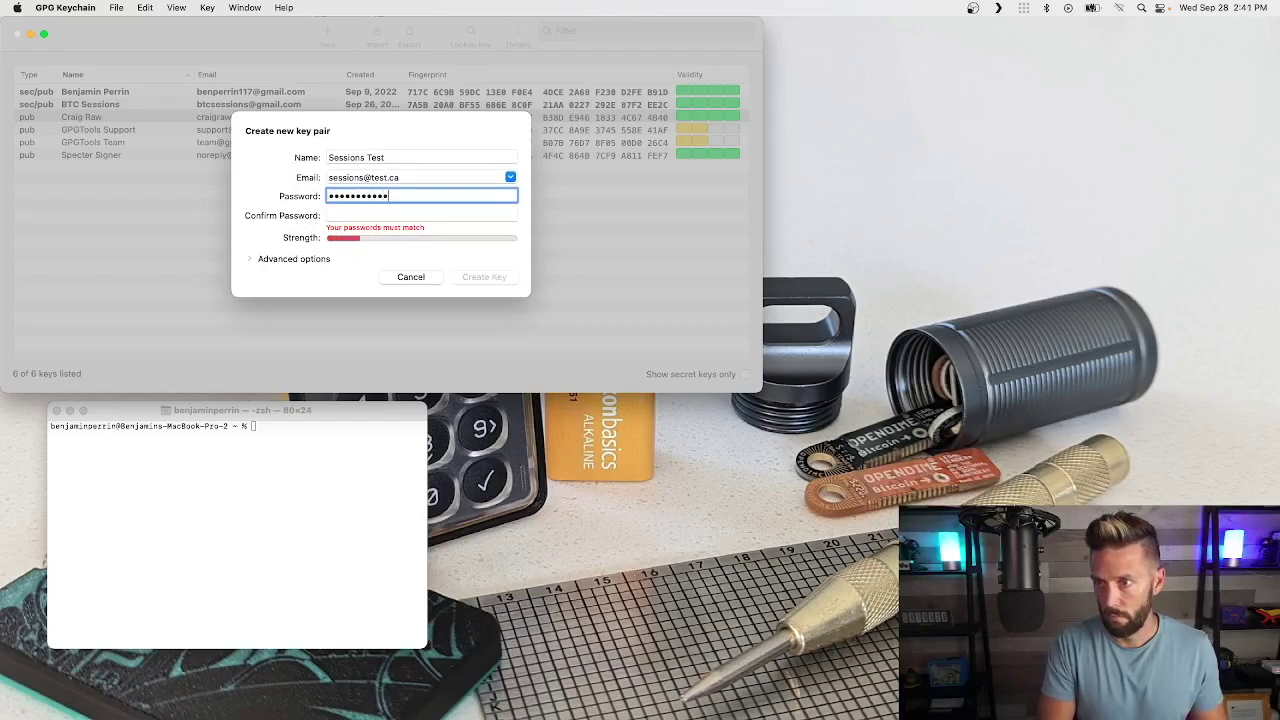
Step: Confirm the password, check the 4096-bit RSA advanced settings, and request key creation
{"action": "left_click", "coordinate": [421, 215]}
{"action": "type", "text": "•••••••••••••"}
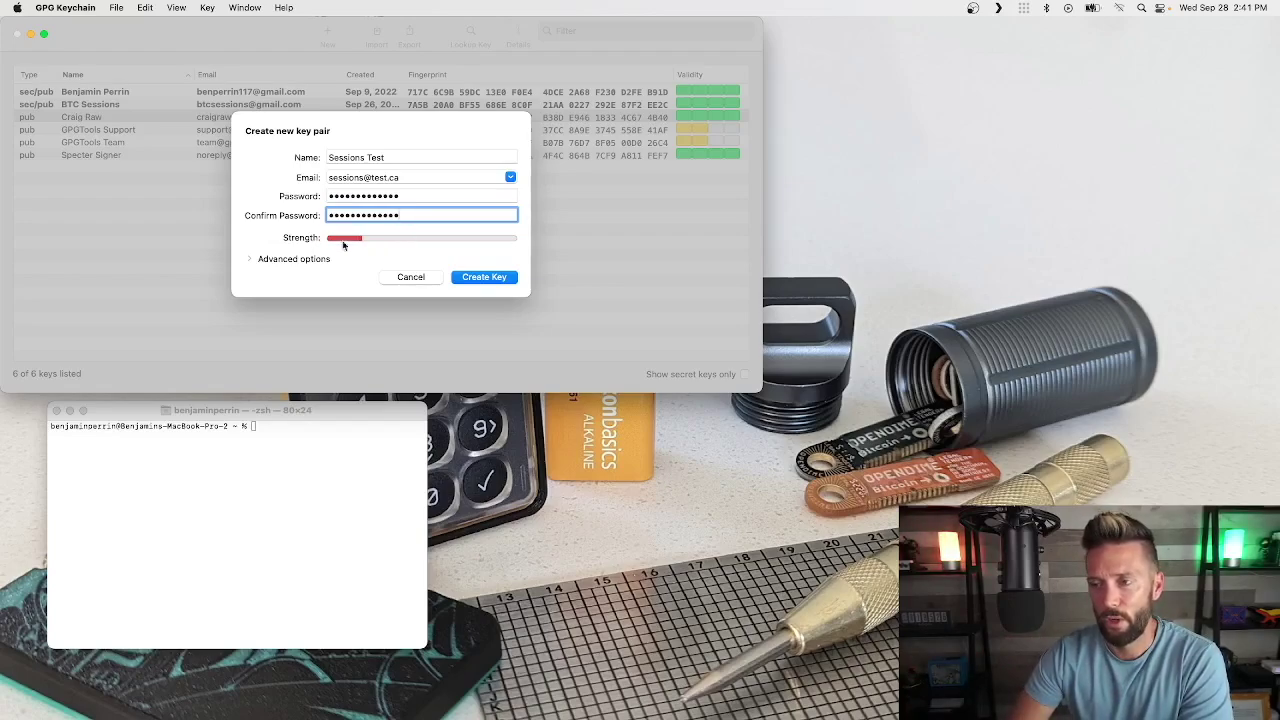
{"action": "left_click", "coordinate": [250, 260]}
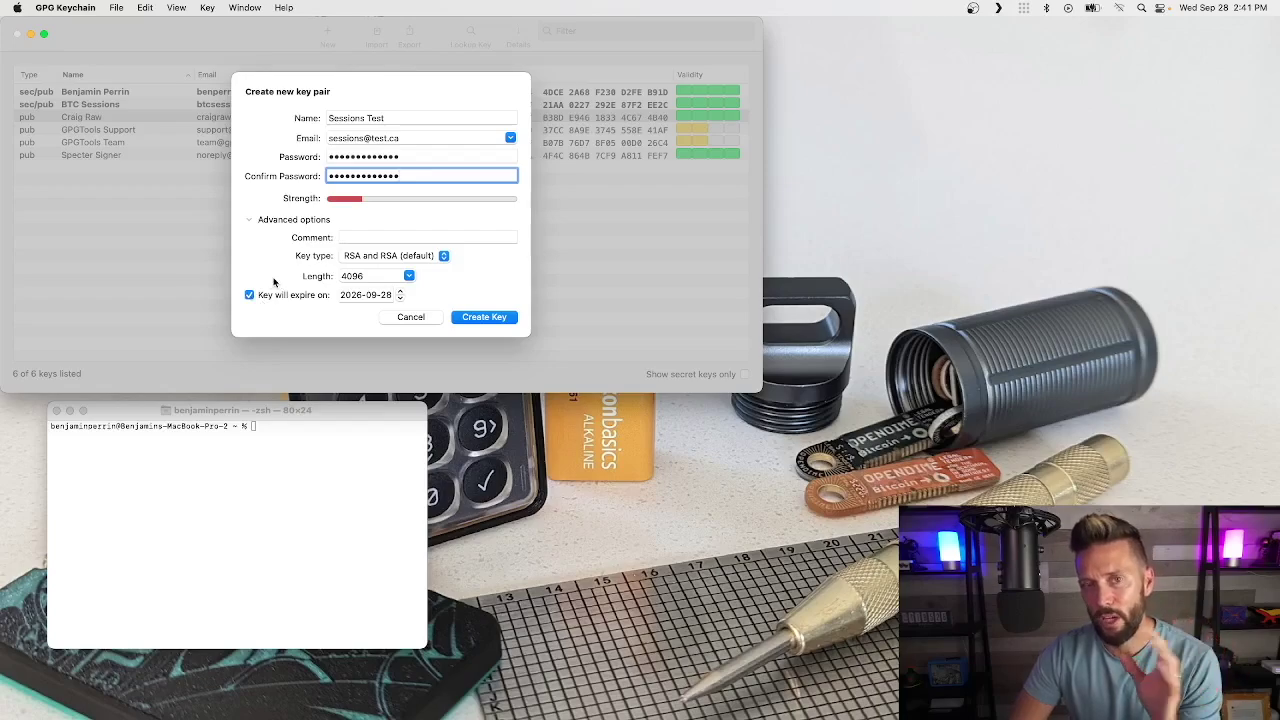
{"action": "left_click", "coordinate": [250, 221]}
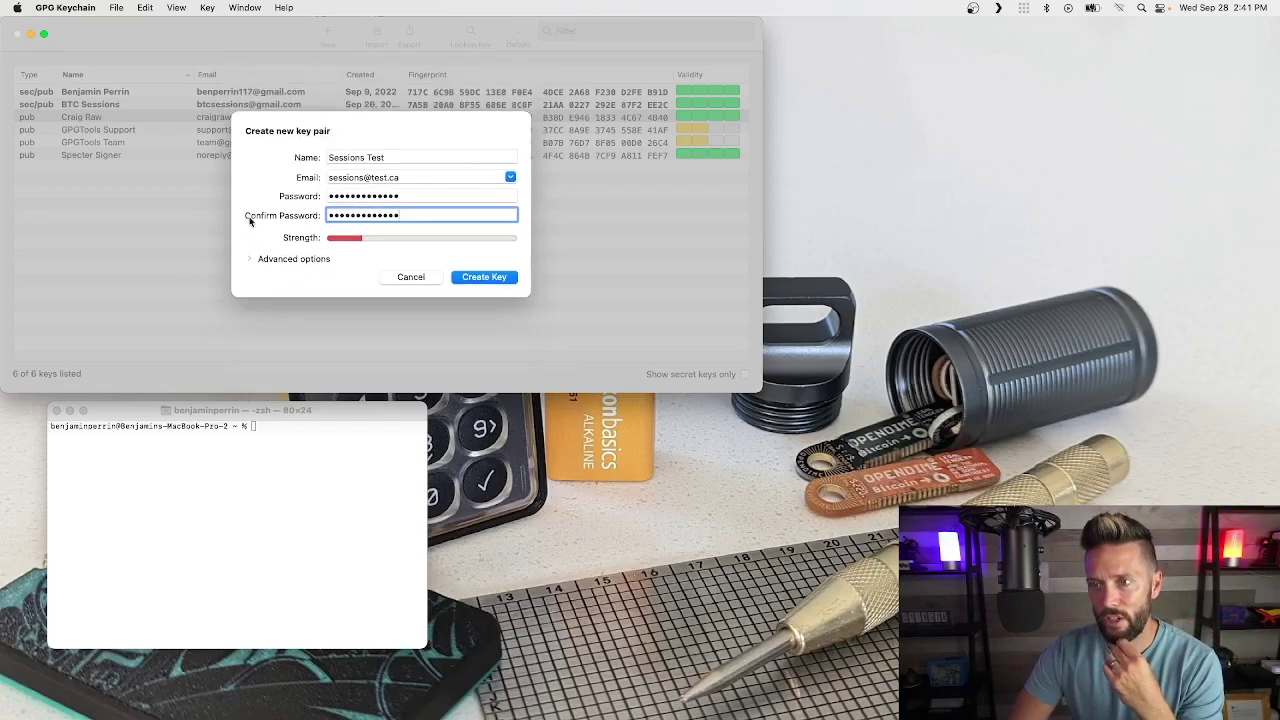
{"action": "left_click", "coordinate": [486, 279]}
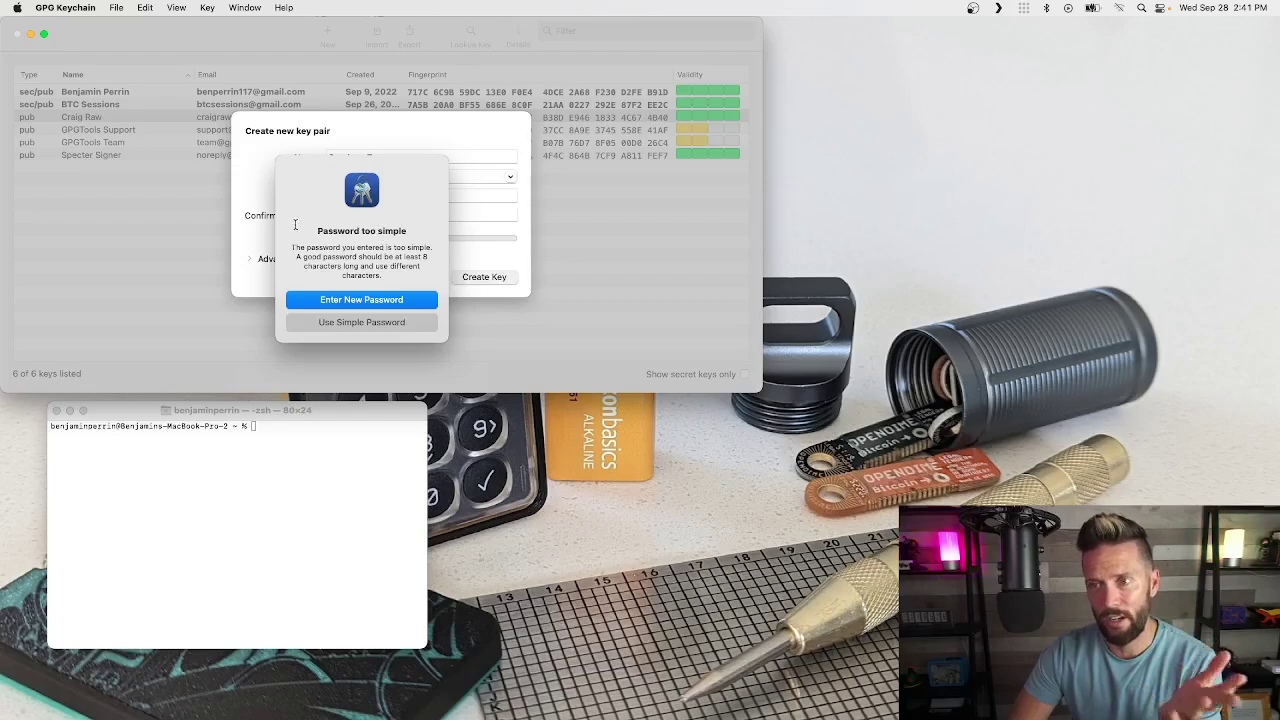
Step: Accept the simple password and set the Sessions Test key's passphrase in Pinentry
{"action": "left_click", "coordinate": [344, 322]}
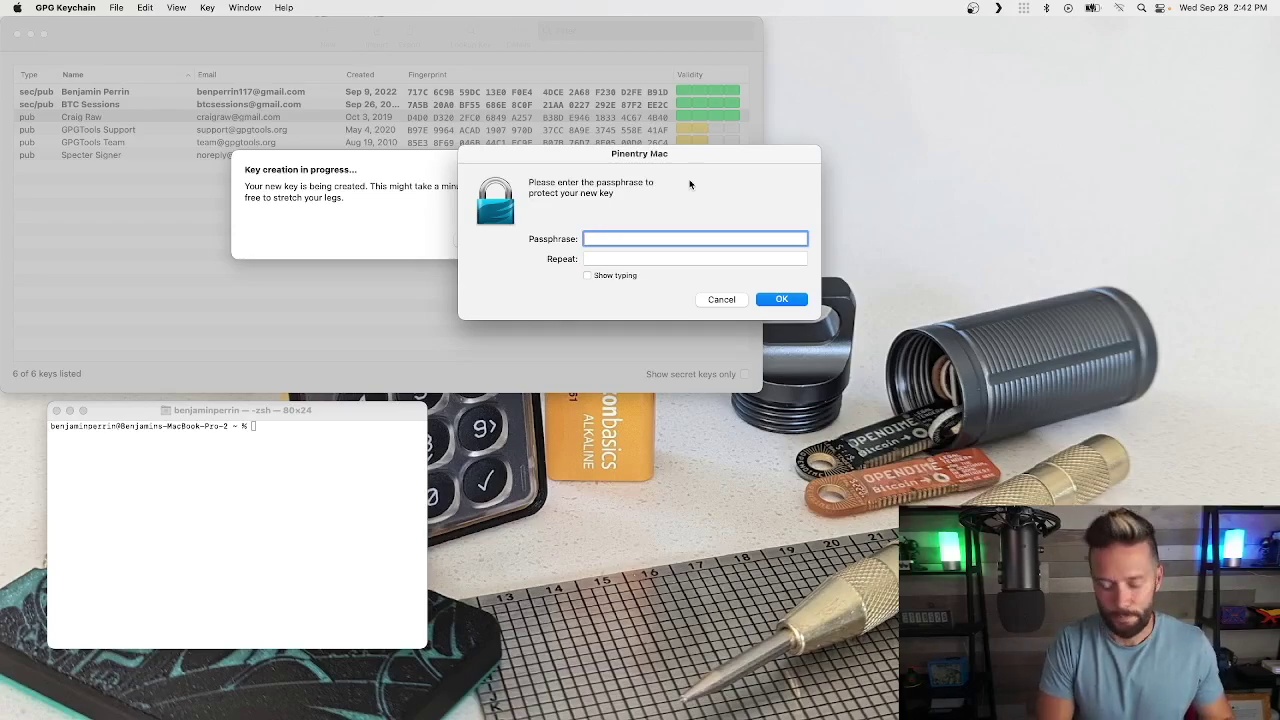
{"action": "type", "text": "••••••••••"}
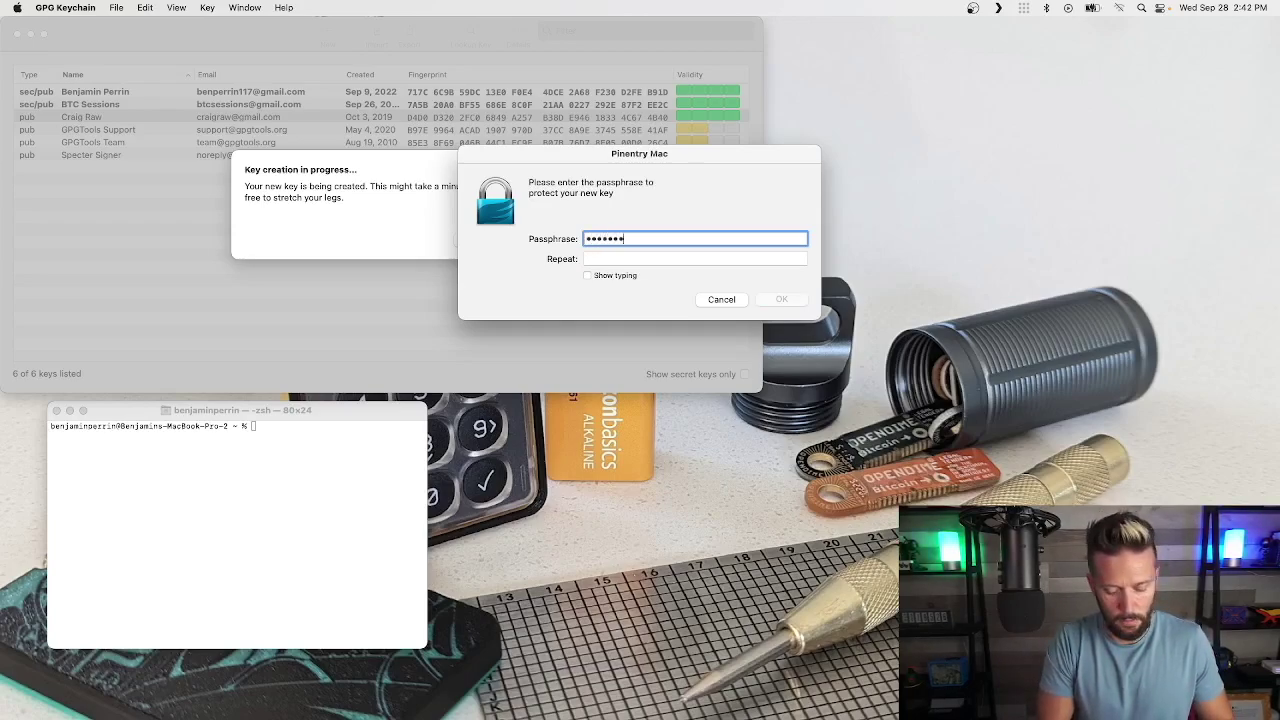
{"action": "type", "text": "•••"}
{"action": "key", "text": "Tab"}
{"action": "type", "text": "•••••••••••••"}
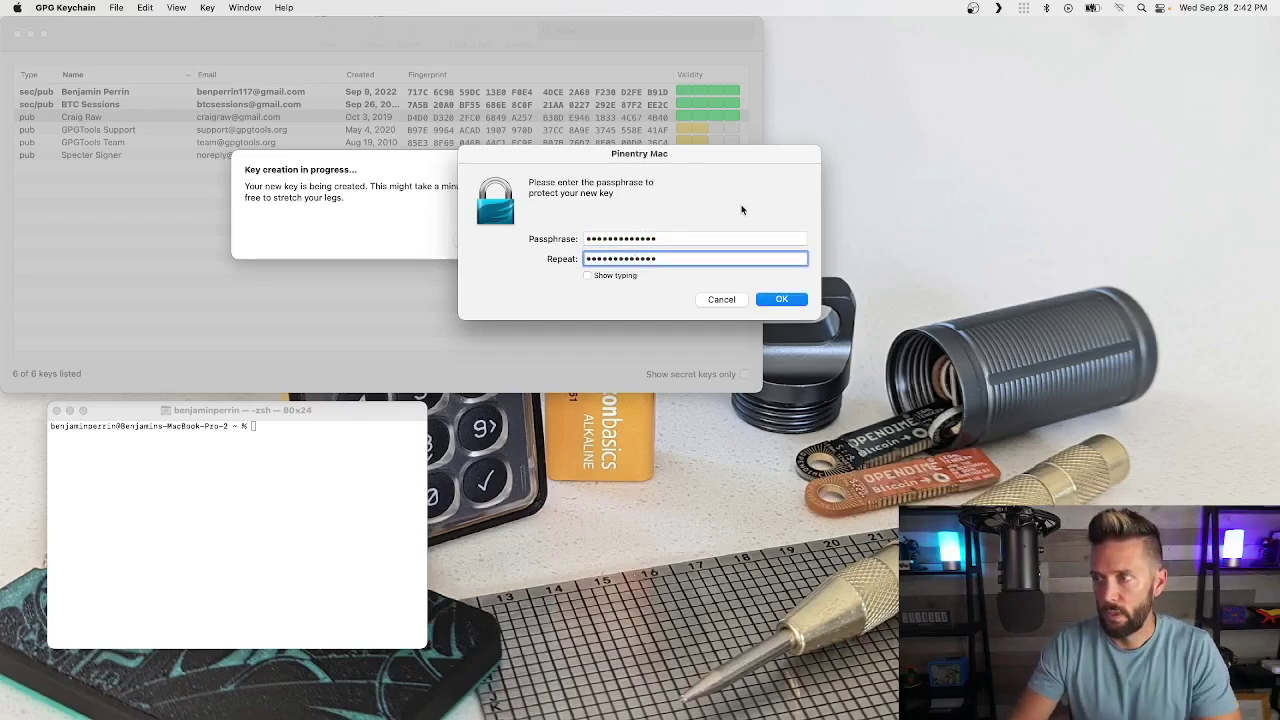
{"action": "left_click", "coordinate": [782, 299]}
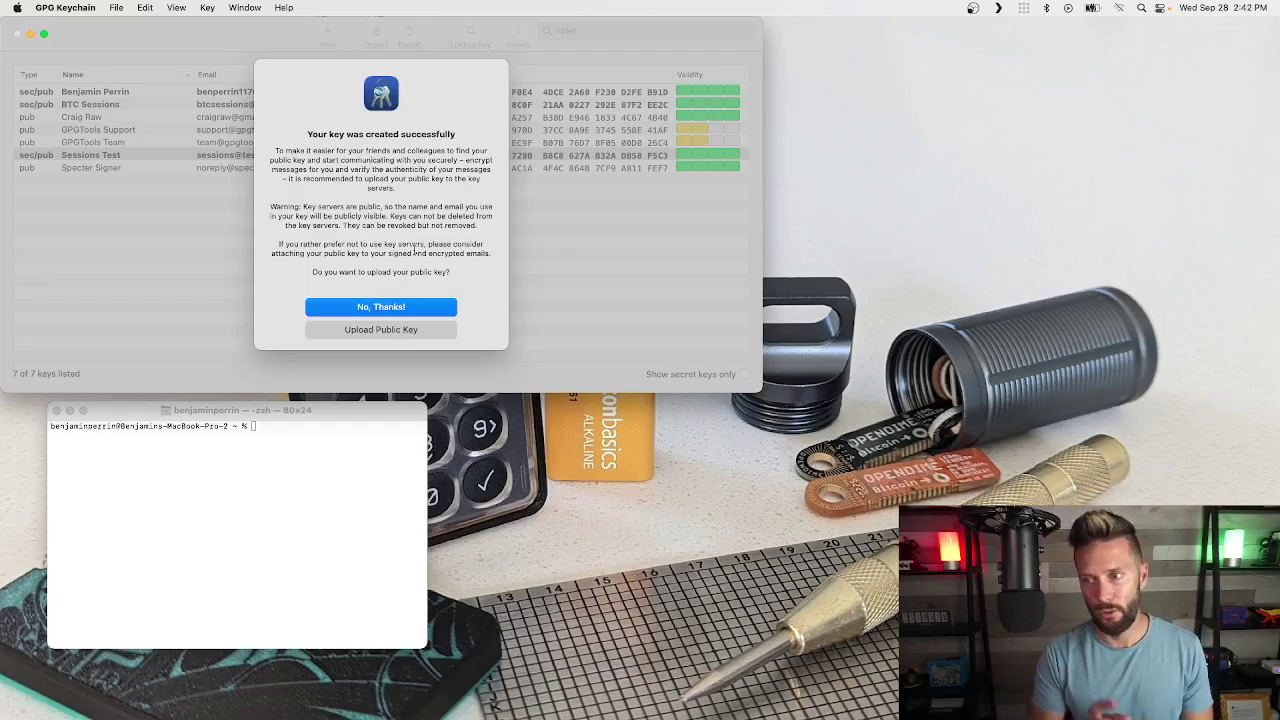
{"action": "left_click", "coordinate": [376, 308]}
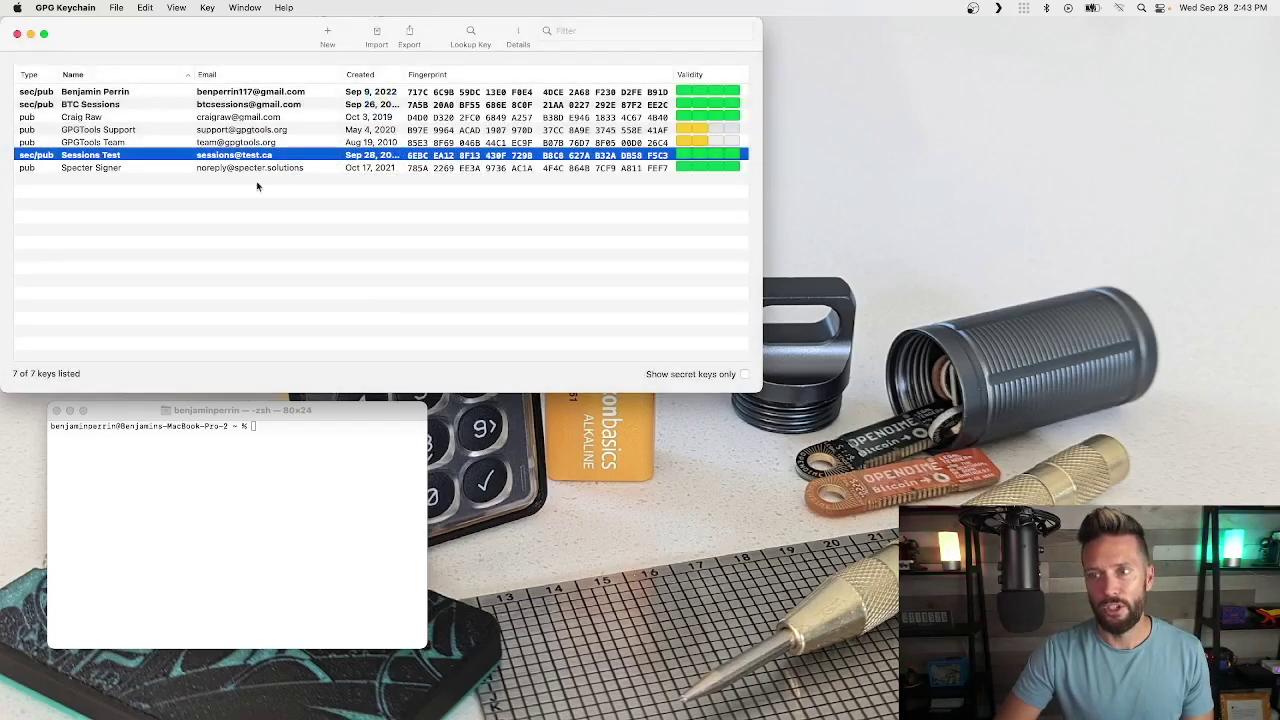
{"action": "left_click", "coordinate": [106, 107]}
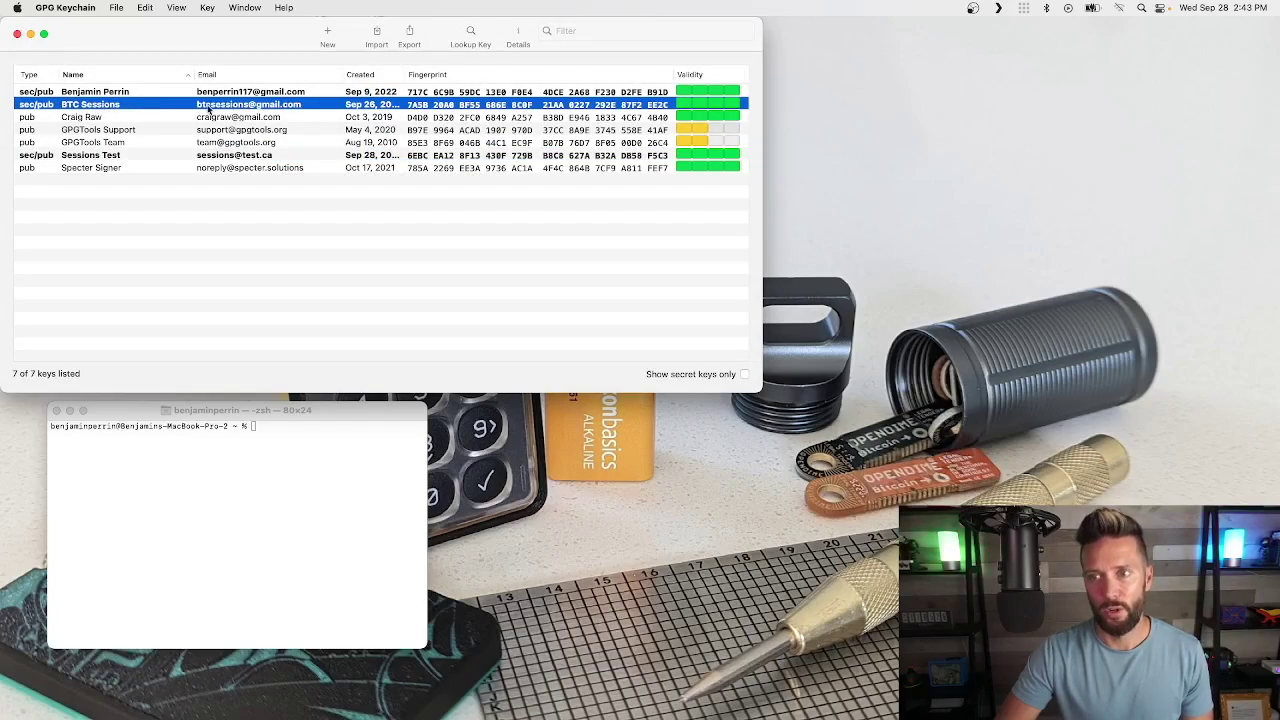
{"action": "left_click", "coordinate": [104, 157]}
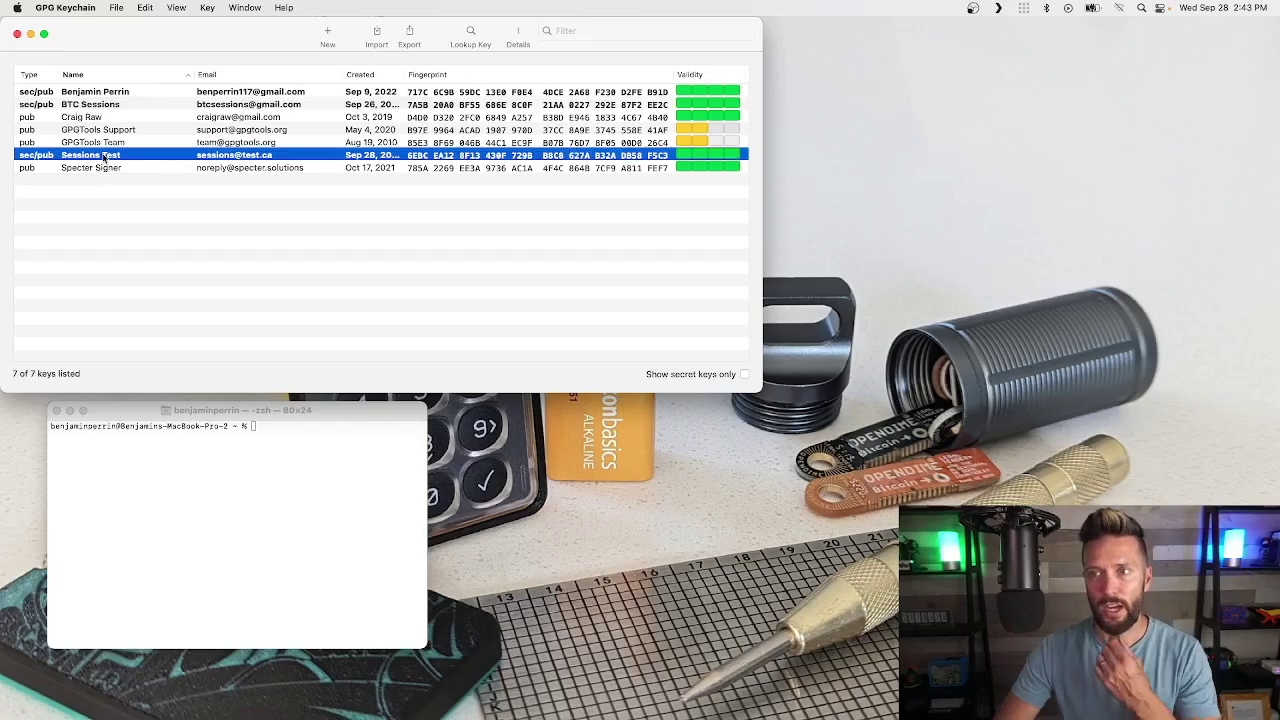
{"action": "left_click", "coordinate": [206, 214]}
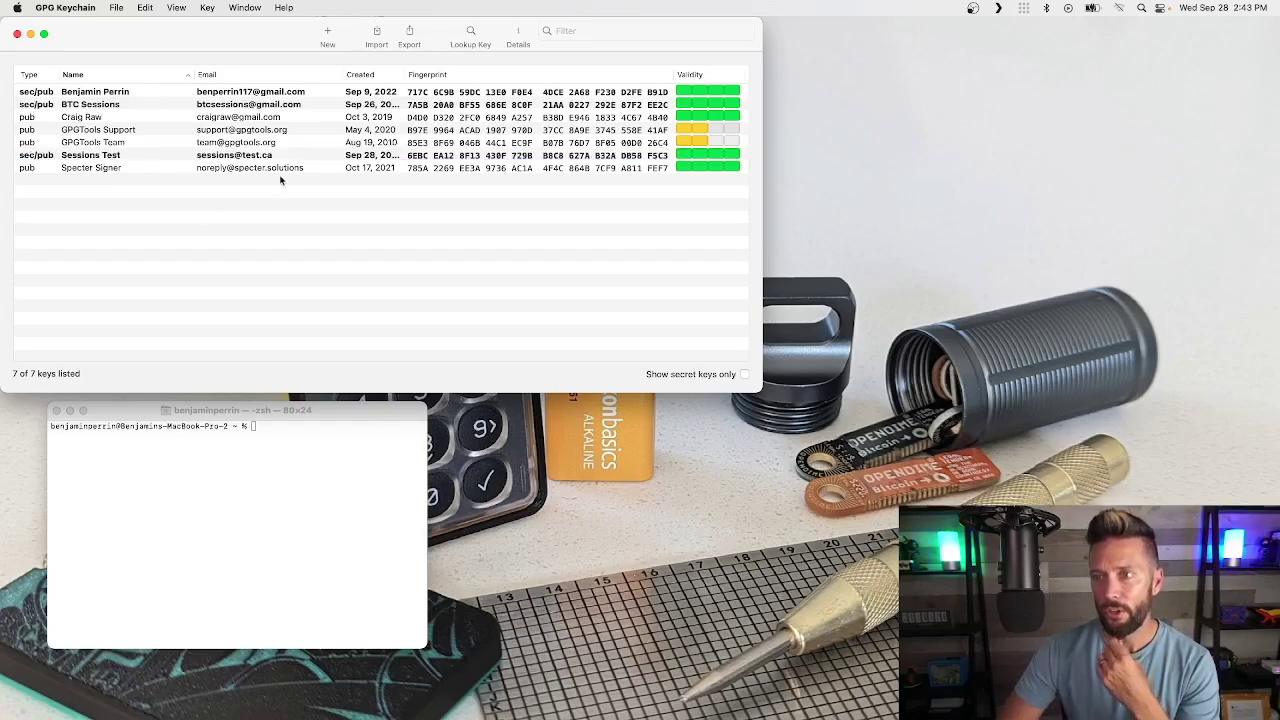
{"action": "left_click", "coordinate": [279, 88]}
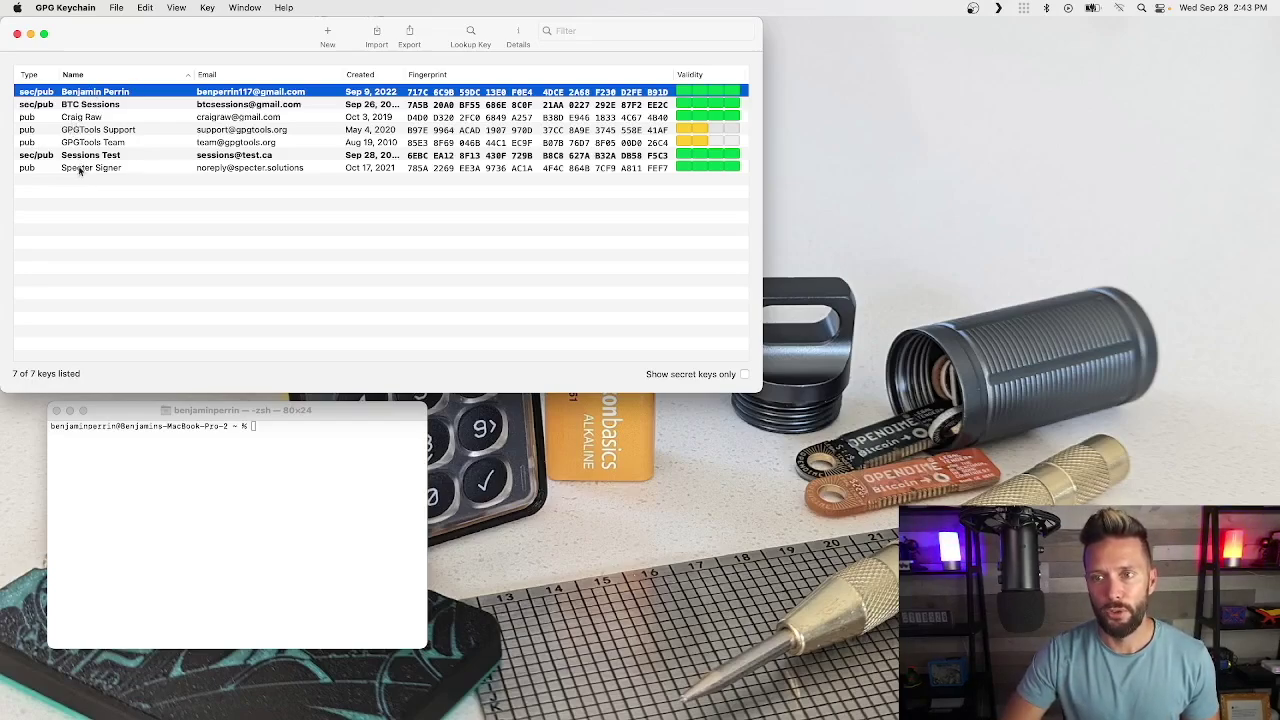
{"action": "left_click", "coordinate": [81, 119]}
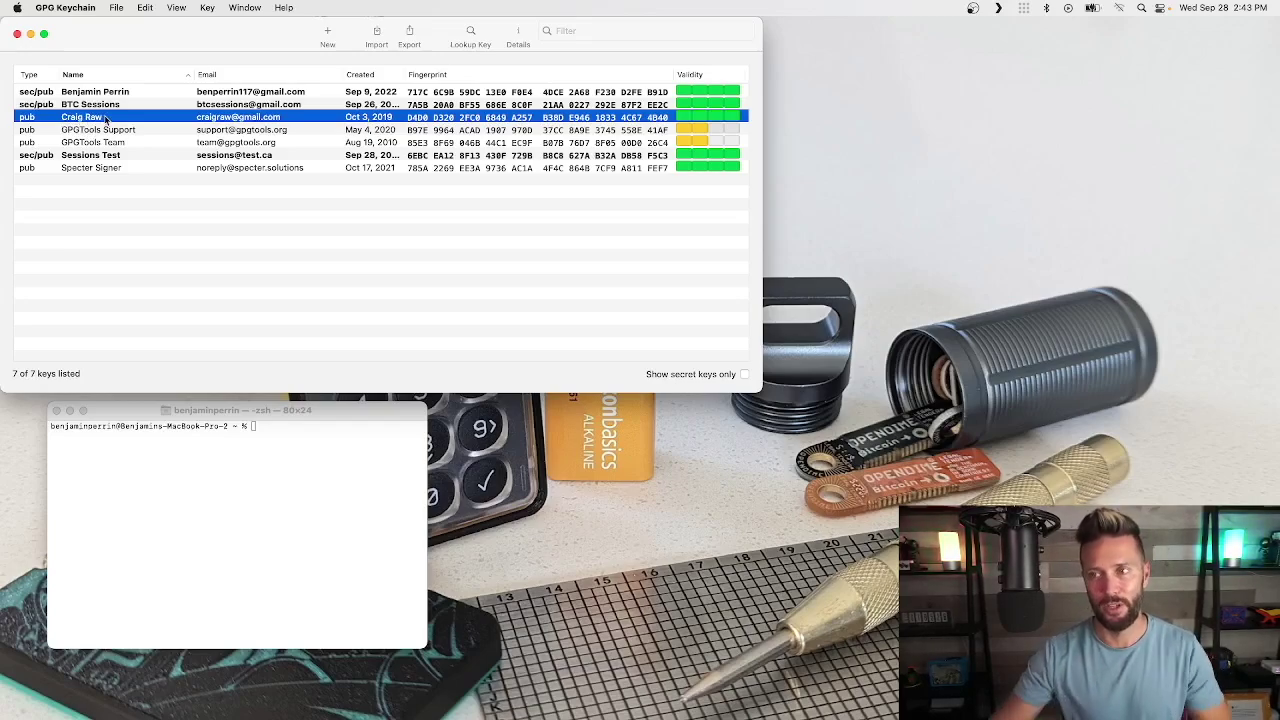
{"action": "left_click", "coordinate": [102, 157]}
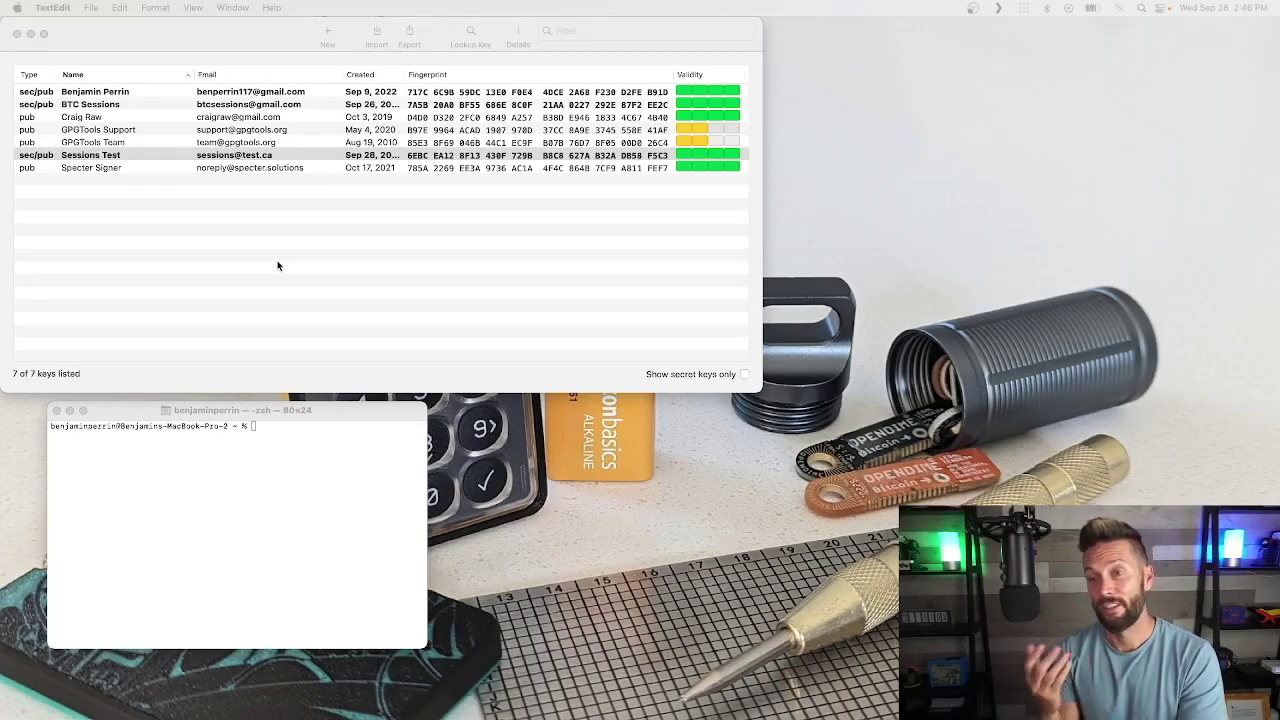
{"action": "left_click", "coordinate": [197, 48]}
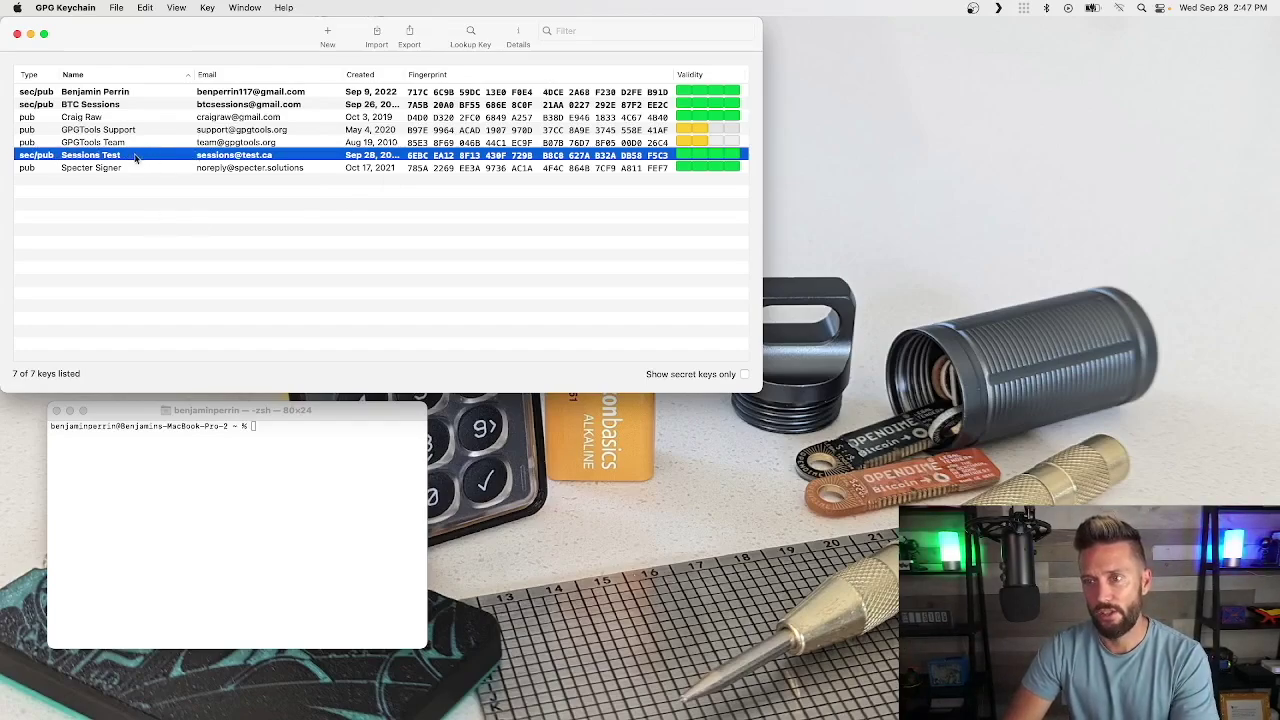
Step: Export the Sessions Test public key only, without the secret key, to the Desktop
{"action": "right_click", "coordinate": [125, 157]}
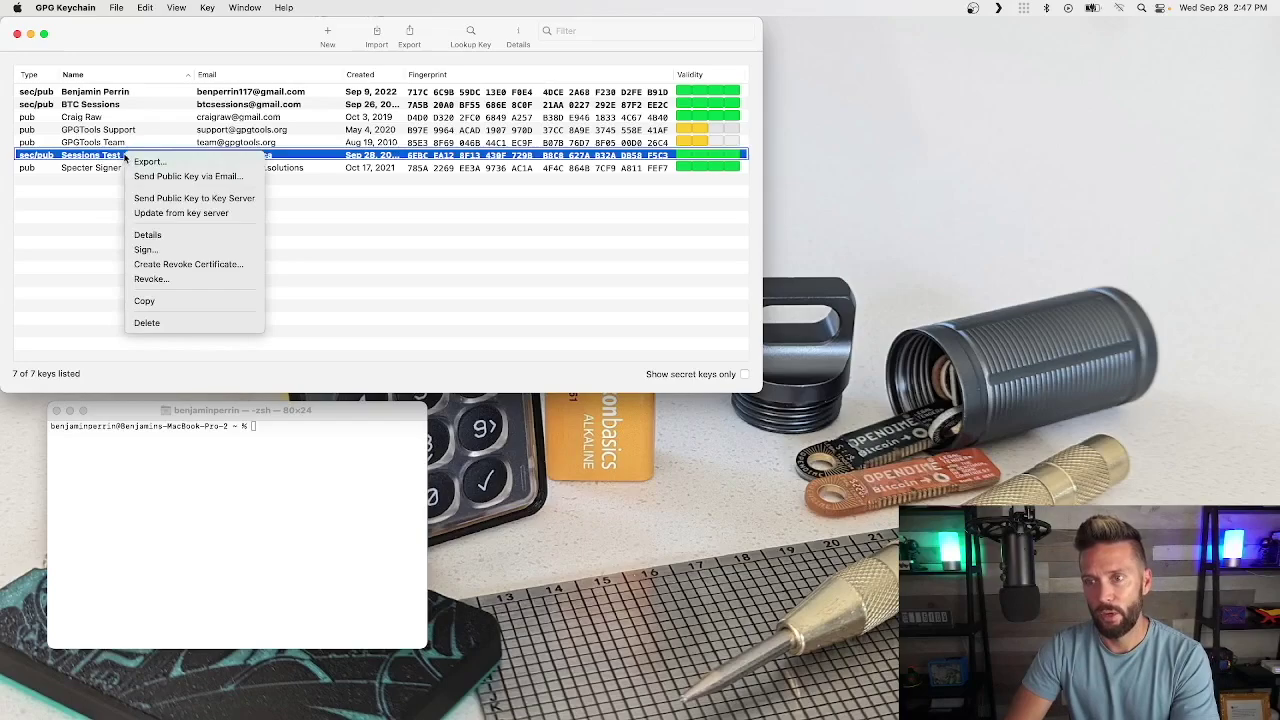
{"action": "left_click", "coordinate": [147, 162]}
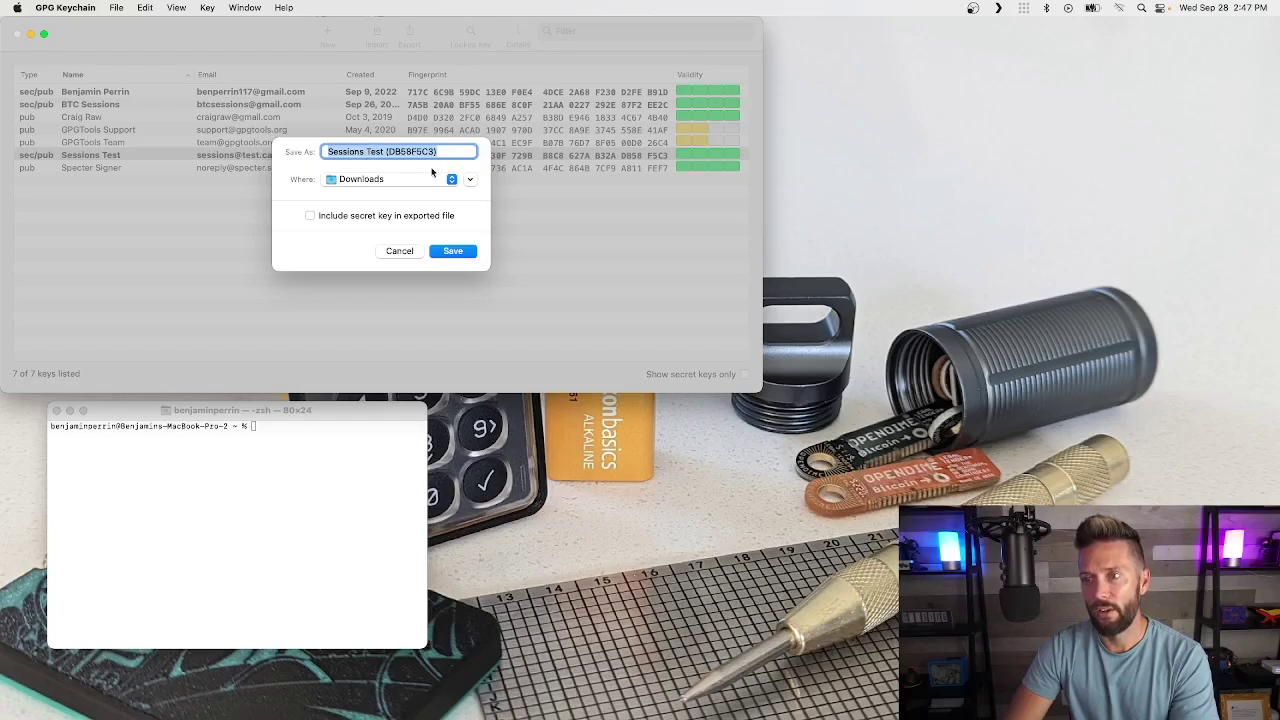
{"action": "left_click", "coordinate": [452, 178]}
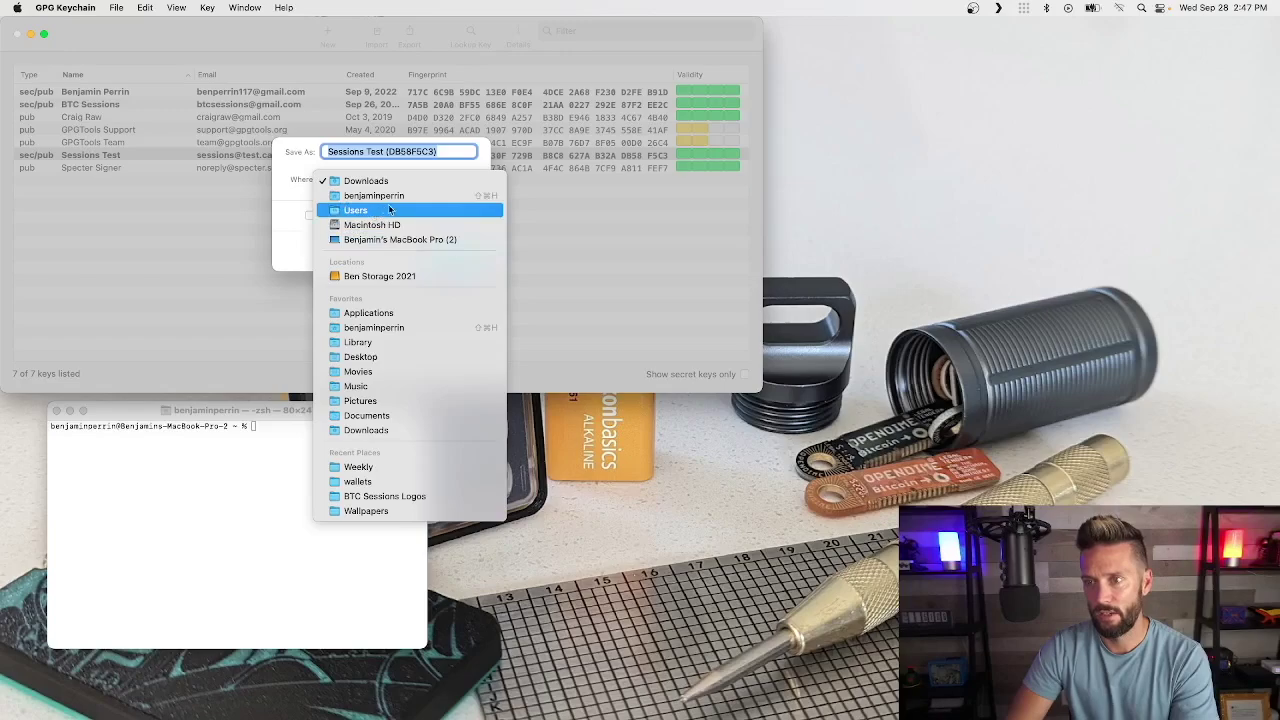
{"action": "left_click", "coordinate": [358, 358]}
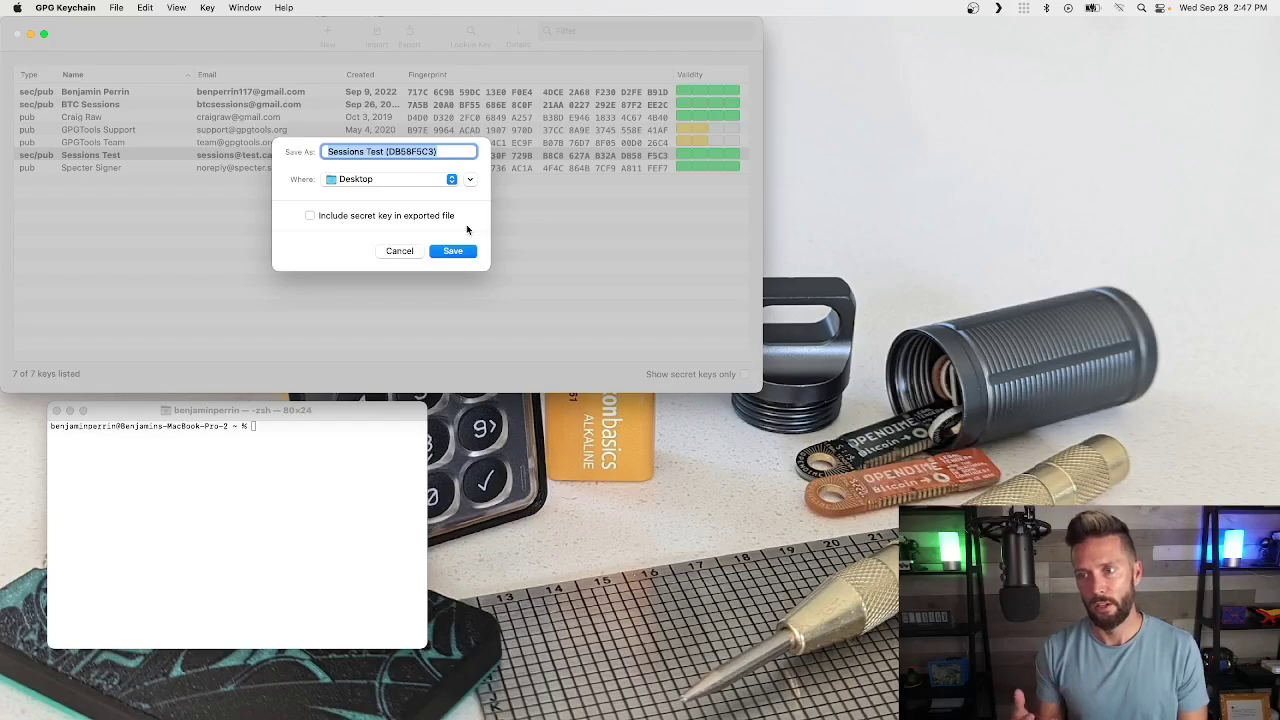
{"action": "left_click", "coordinate": [310, 216]}
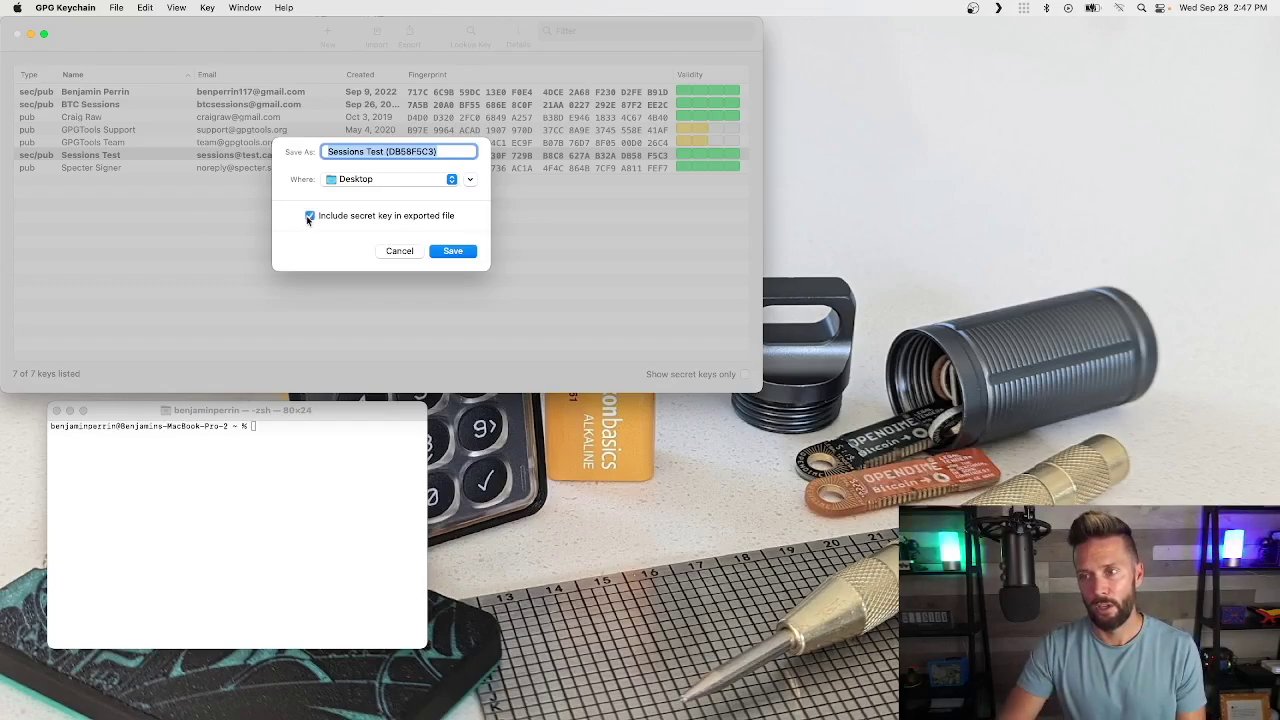
{"action": "left_click", "coordinate": [310, 216]}
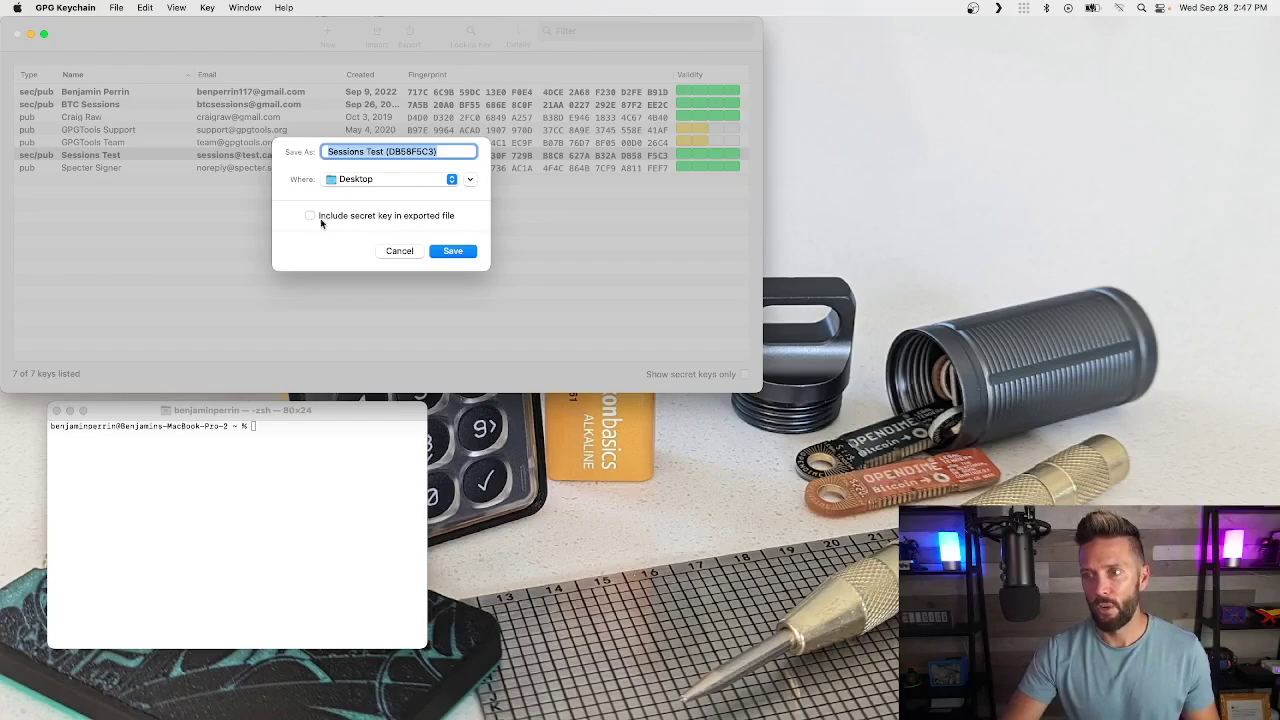
{"action": "left_click", "coordinate": [453, 251]}
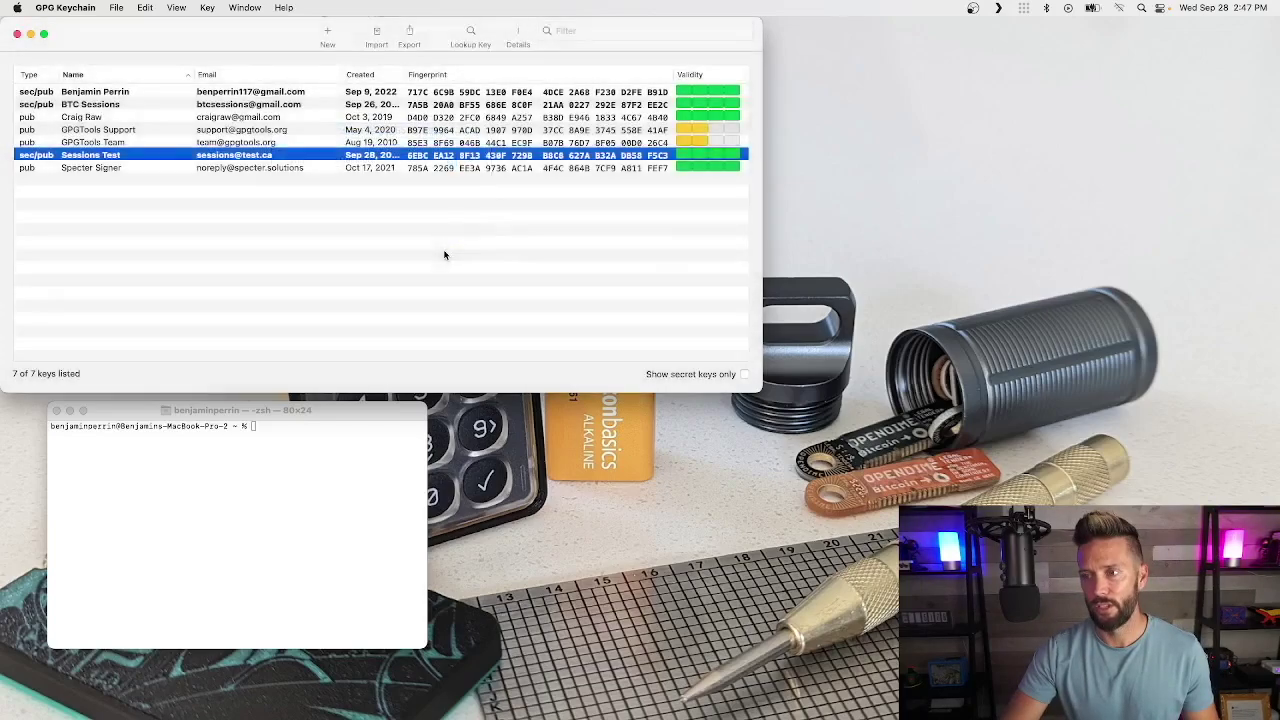
{"action": "left_click", "coordinate": [386, 270]}
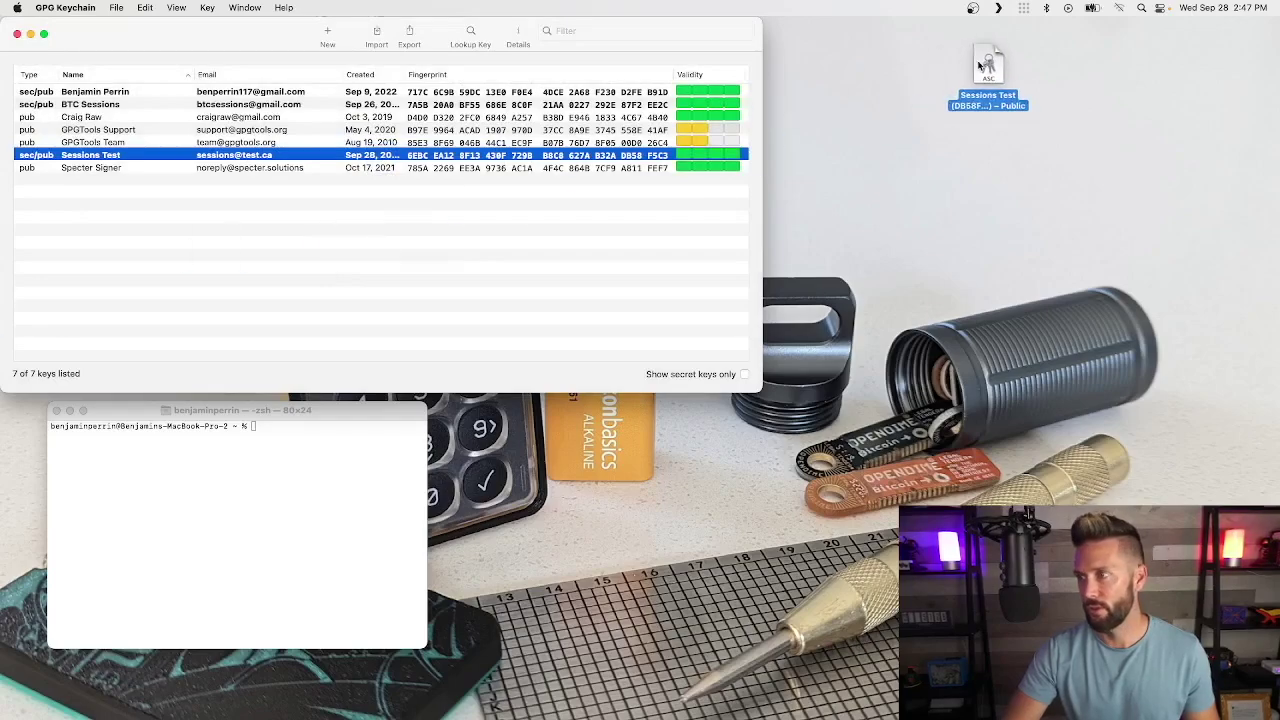
Step: Position the exported Public .asc file on the Desktop and return to the key list
{"action": "left_click_drag", "start_coordinate": [950, 60], "coordinate": [858, 60]}
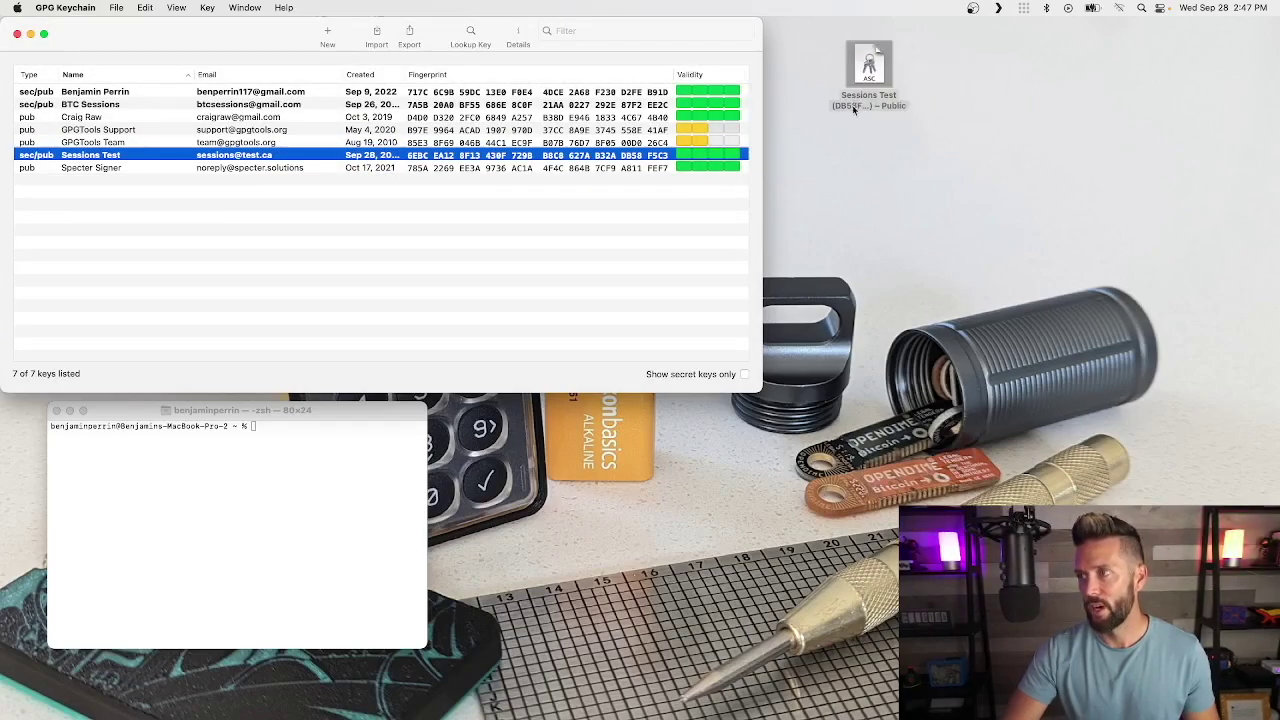
{"action": "left_click", "coordinate": [866, 76]}
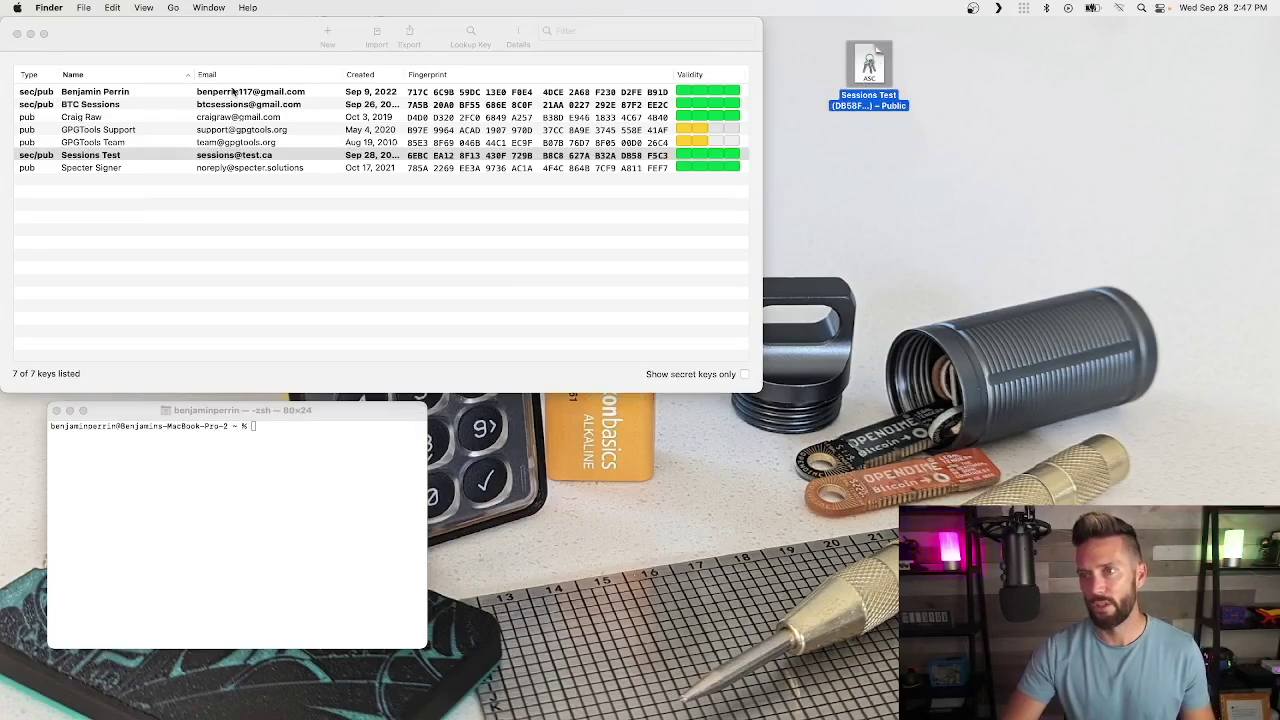
{"action": "left_click", "coordinate": [228, 35]}
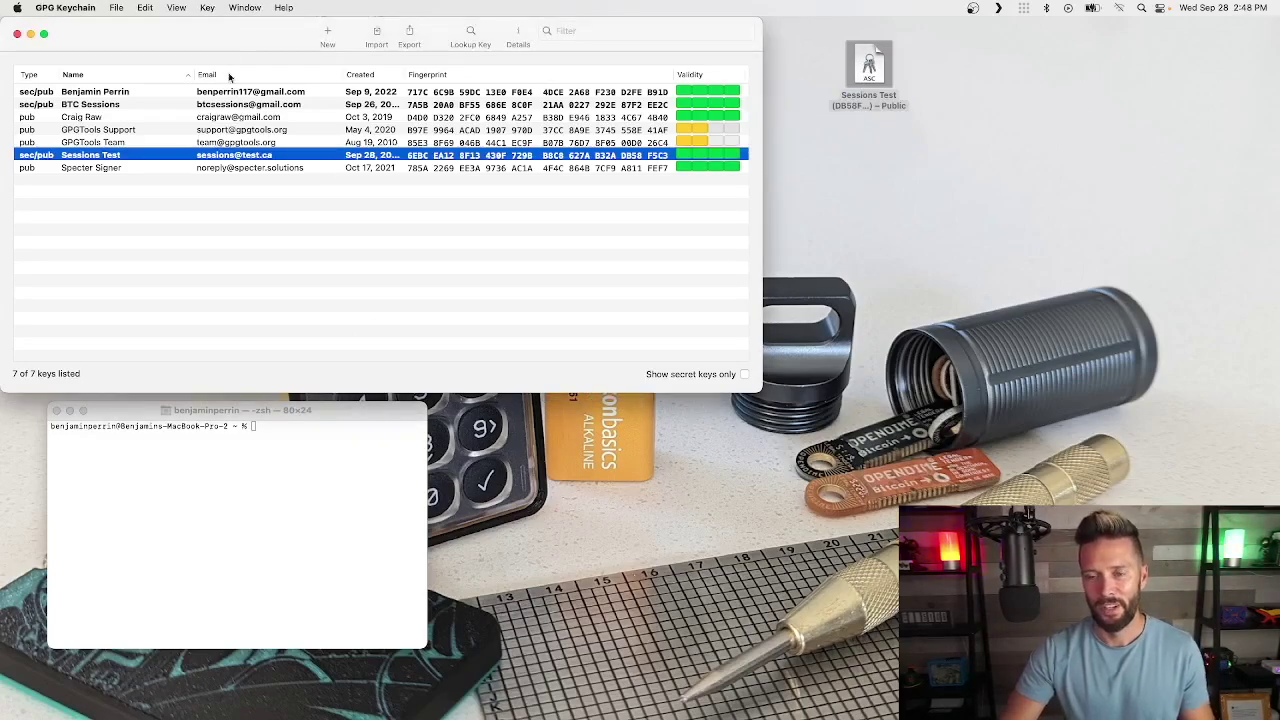
Step: Export Sessions Test including its secret key, entering the passphrase, and place the Secret .asc beside the Public file
{"action": "right_click", "coordinate": [116, 156]}
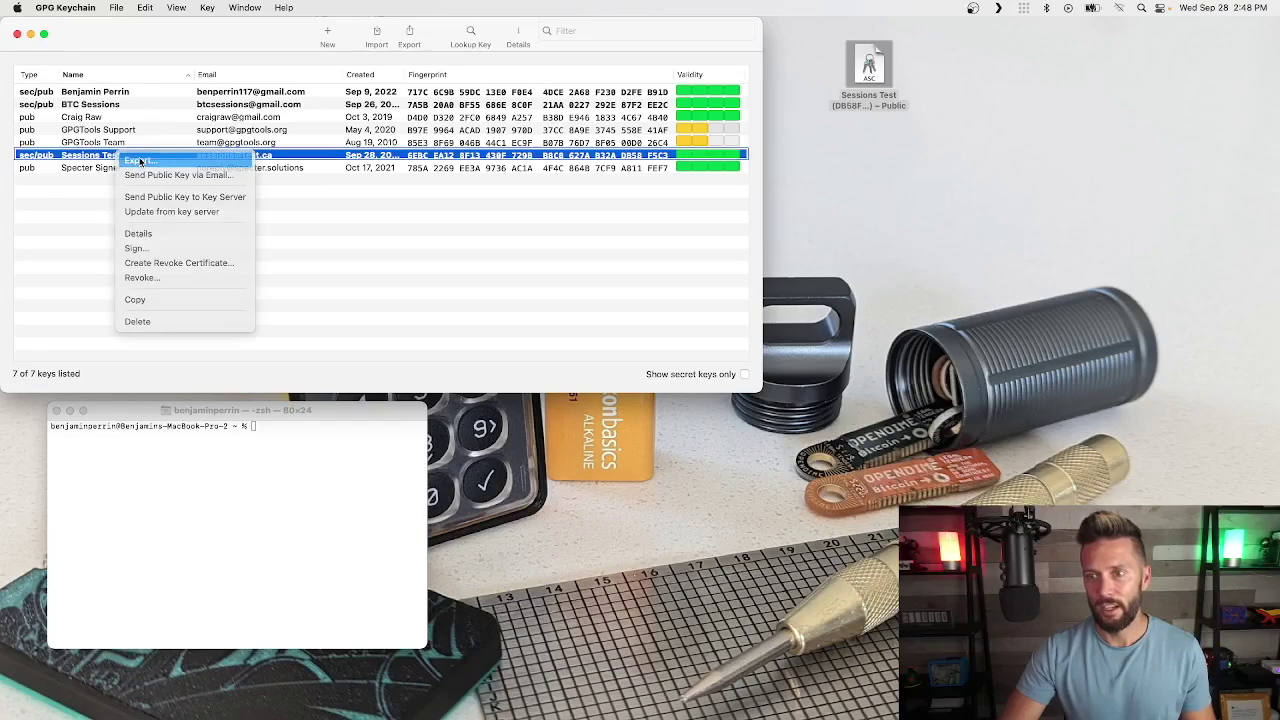
{"action": "left_click", "coordinate": [140, 160]}
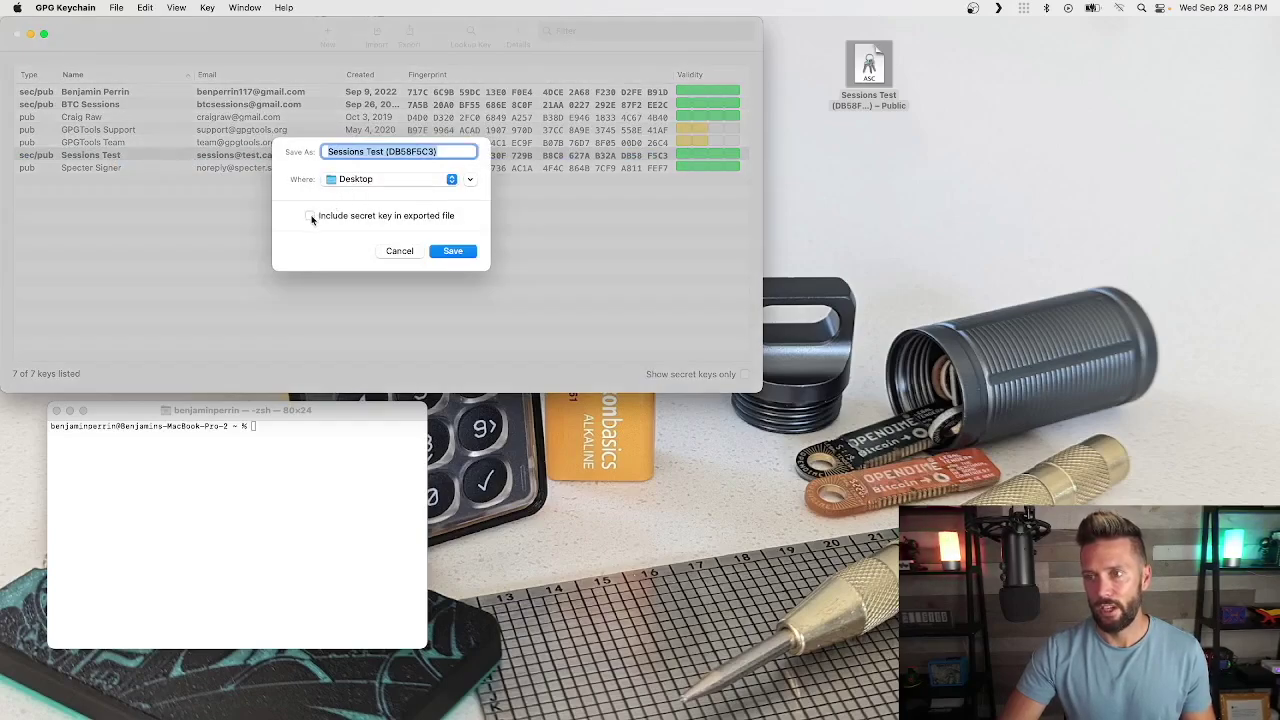
{"action": "left_click", "coordinate": [452, 251]}
{"action": "type", "text": "t"}
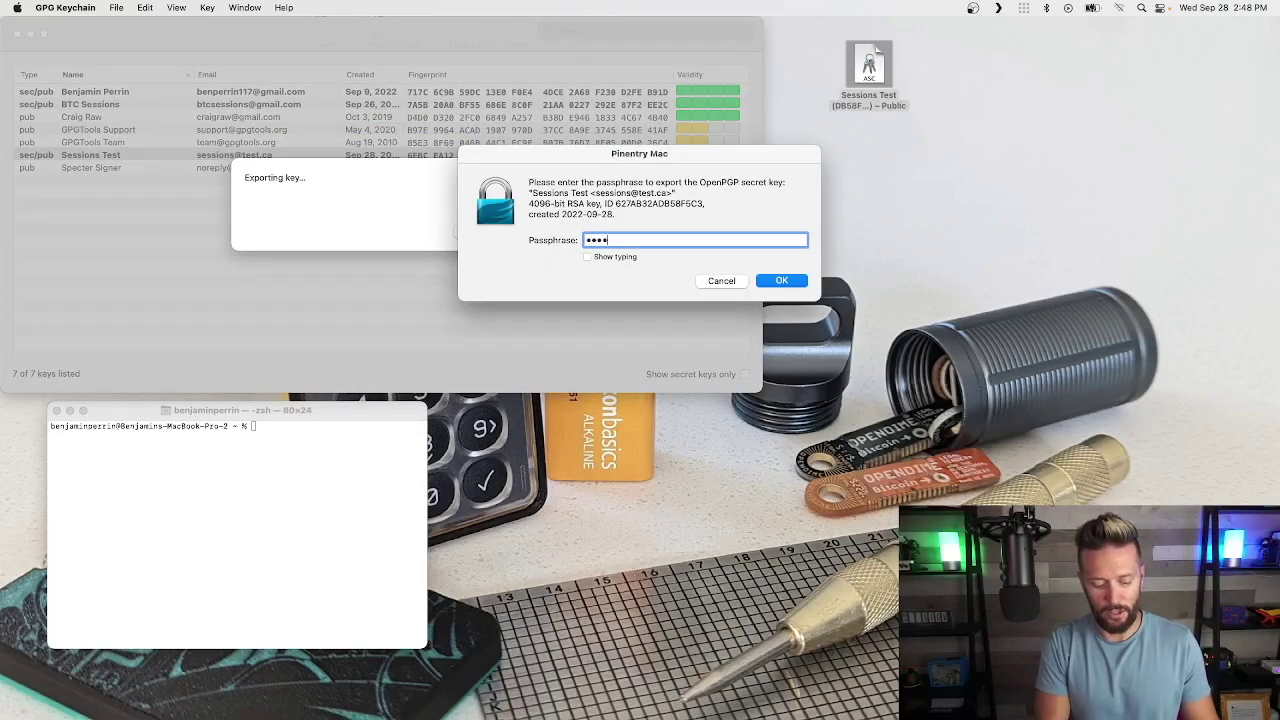
{"action": "key", "text": "BackSpace"}
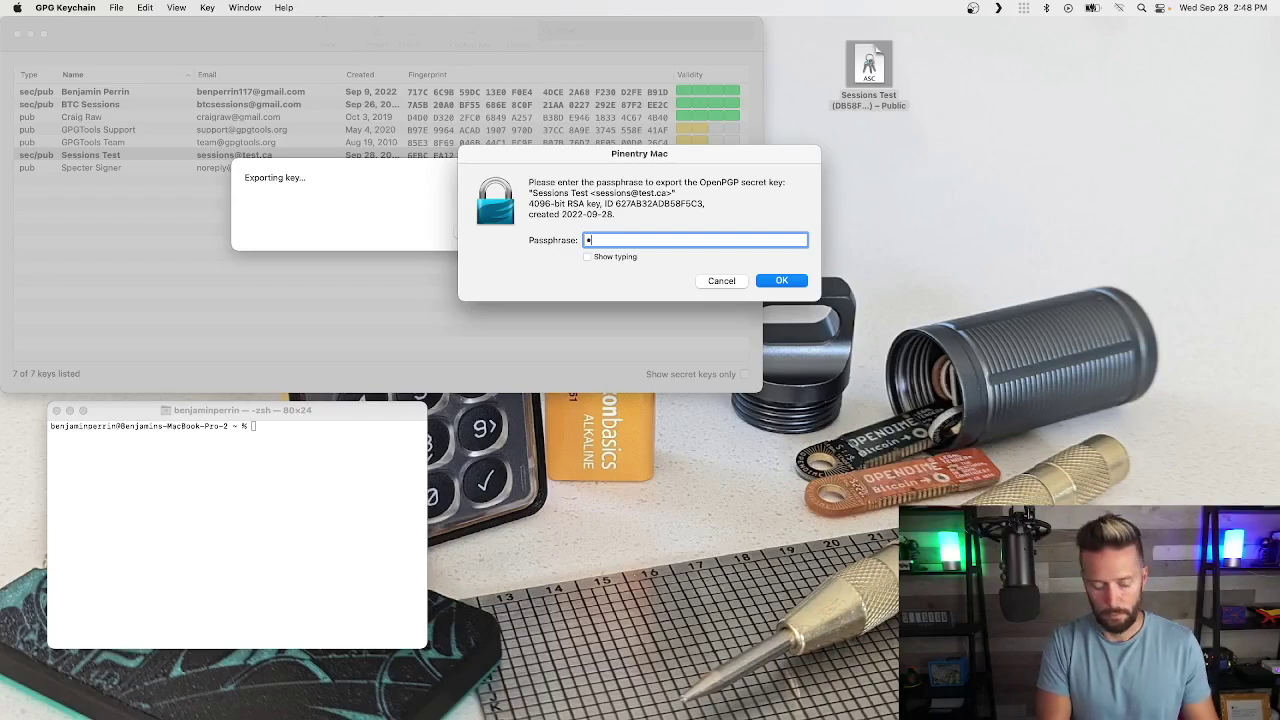
{"action": "type", "text": "abc"}
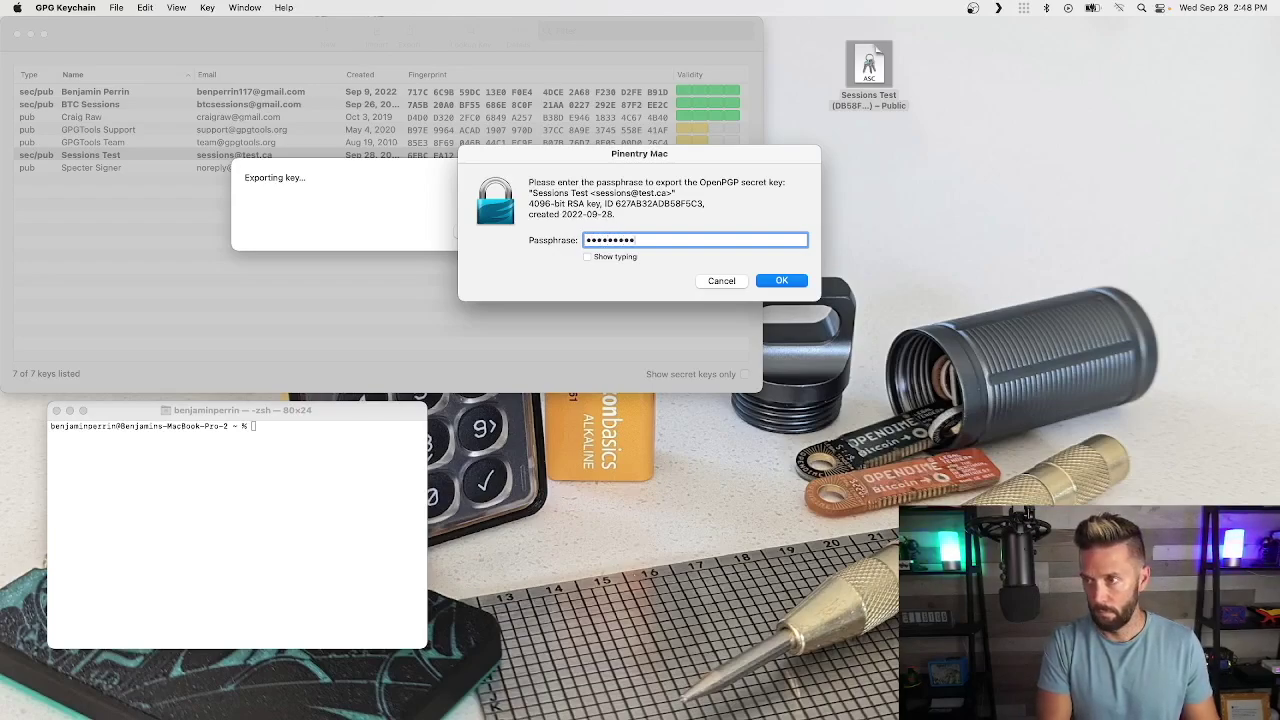
{"action": "key", "text": "Return"}
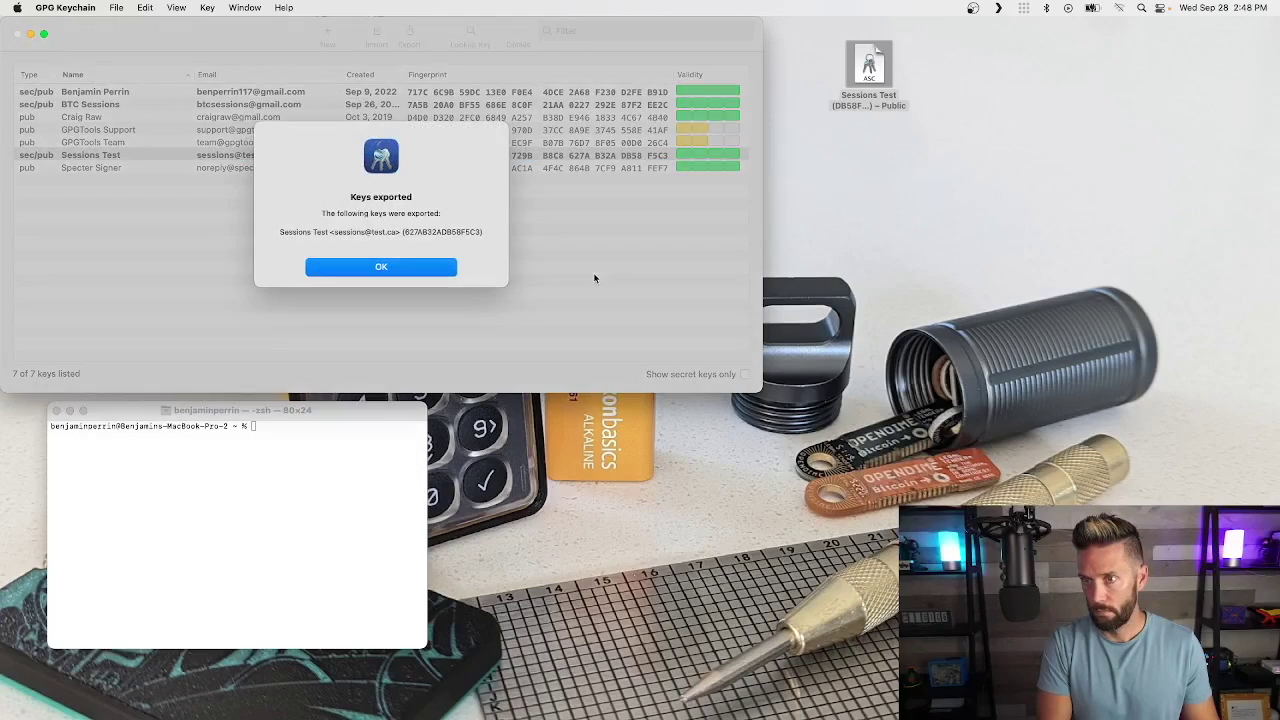
{"action": "left_click", "coordinate": [405, 268]}
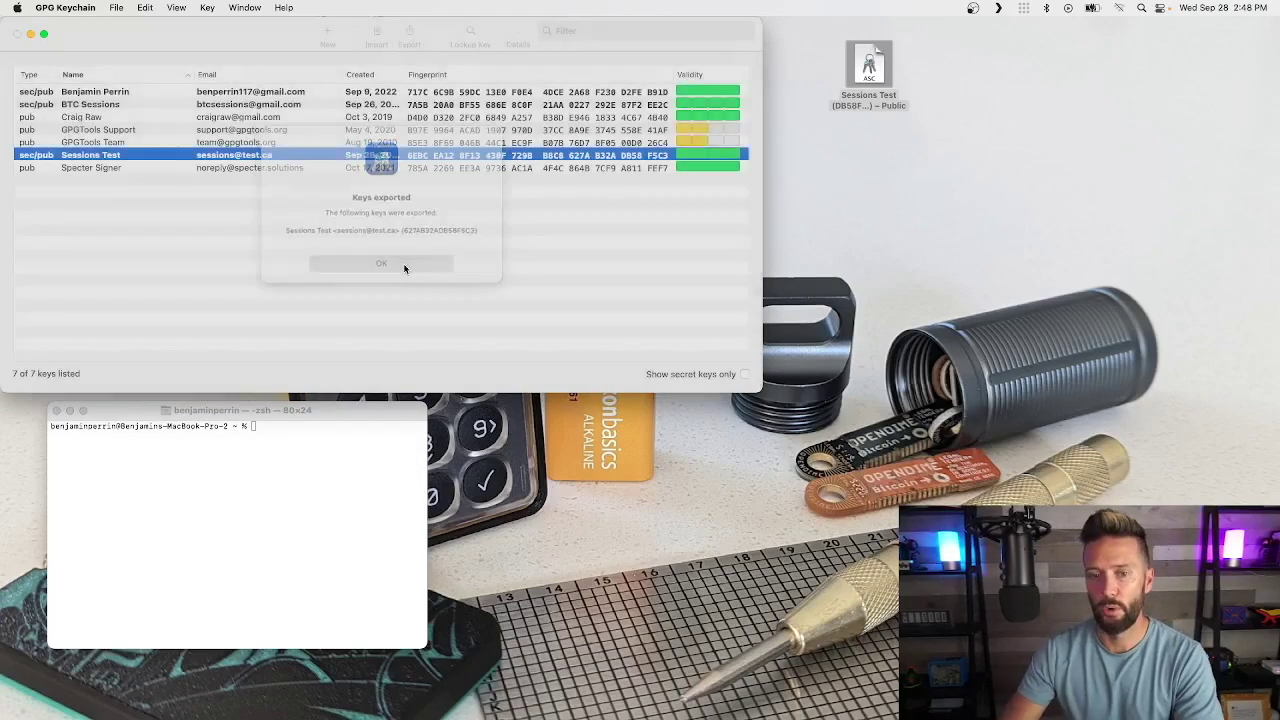
{"action": "left_click_drag", "start_coordinate": [913, 183], "coordinate": [972, 70]}
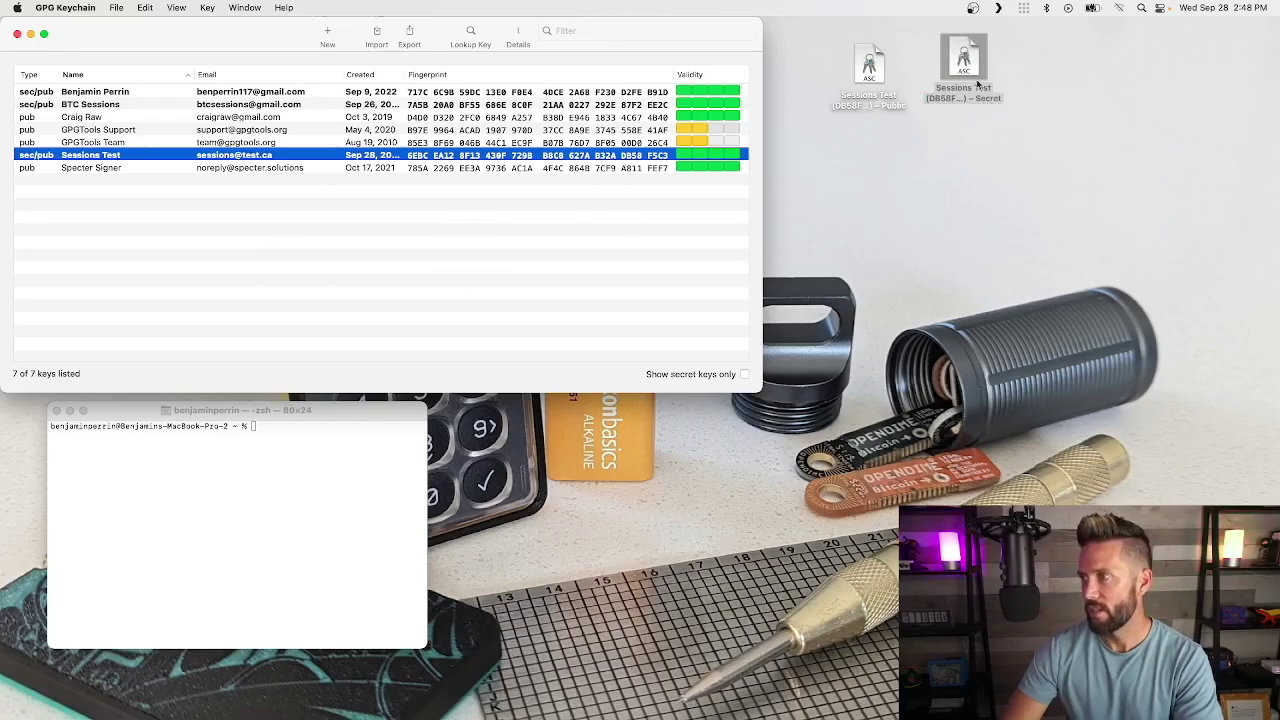
{"action": "left_click", "coordinate": [968, 64]}
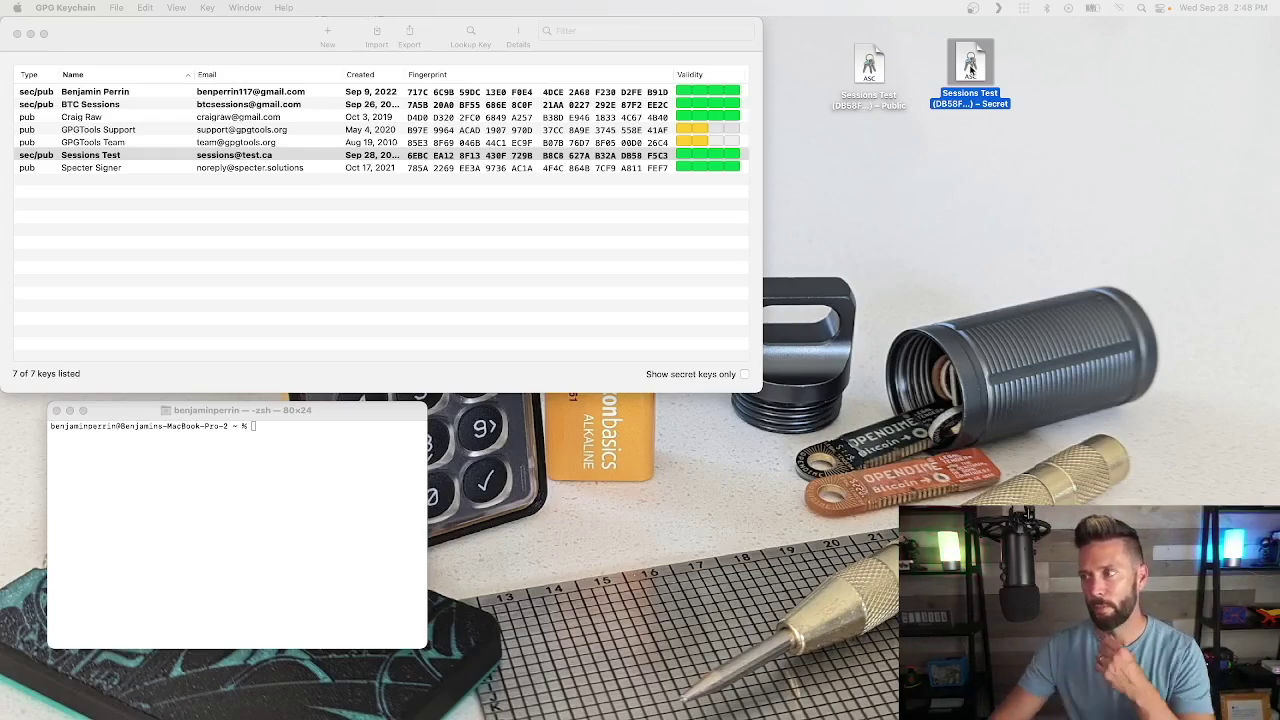
Step: Delete both the secret and public Sessions Test keys, acknowledging the secret key's permanent loss
{"action": "left_click", "coordinate": [985, 68]}
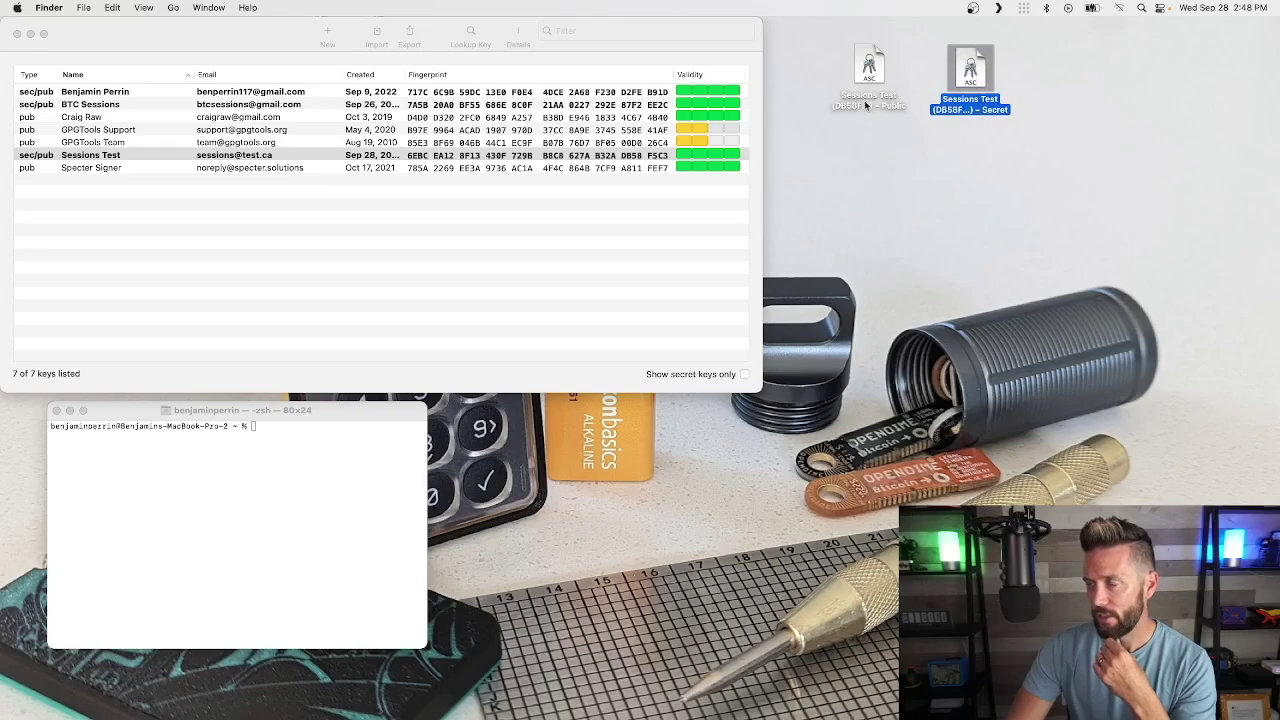
{"action": "mouse_move", "coordinate": [868, 62]}
{"action": "left_mouse_down"}
{"action": "mouse_move", "coordinate": [868, 78]}
{"action": "mouse_move", "coordinate": [862, 58]}
{"action": "left_mouse_up"}
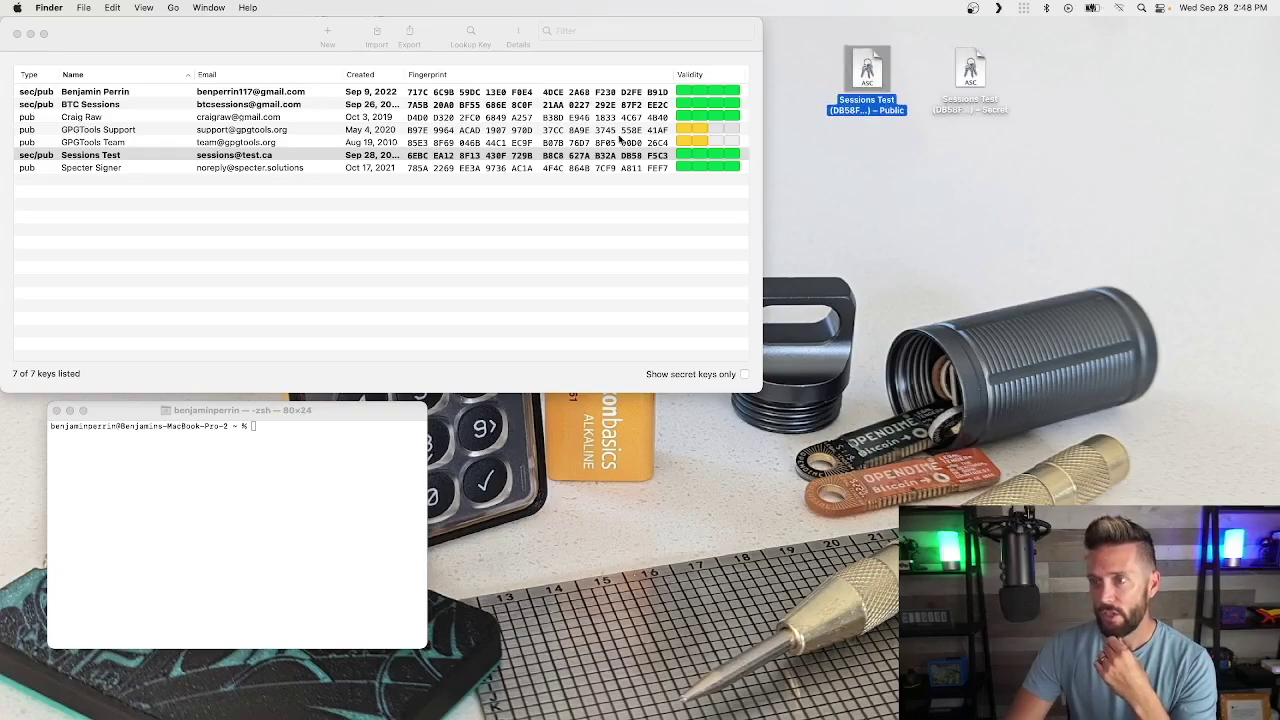
{"action": "left_click", "coordinate": [90, 157]}
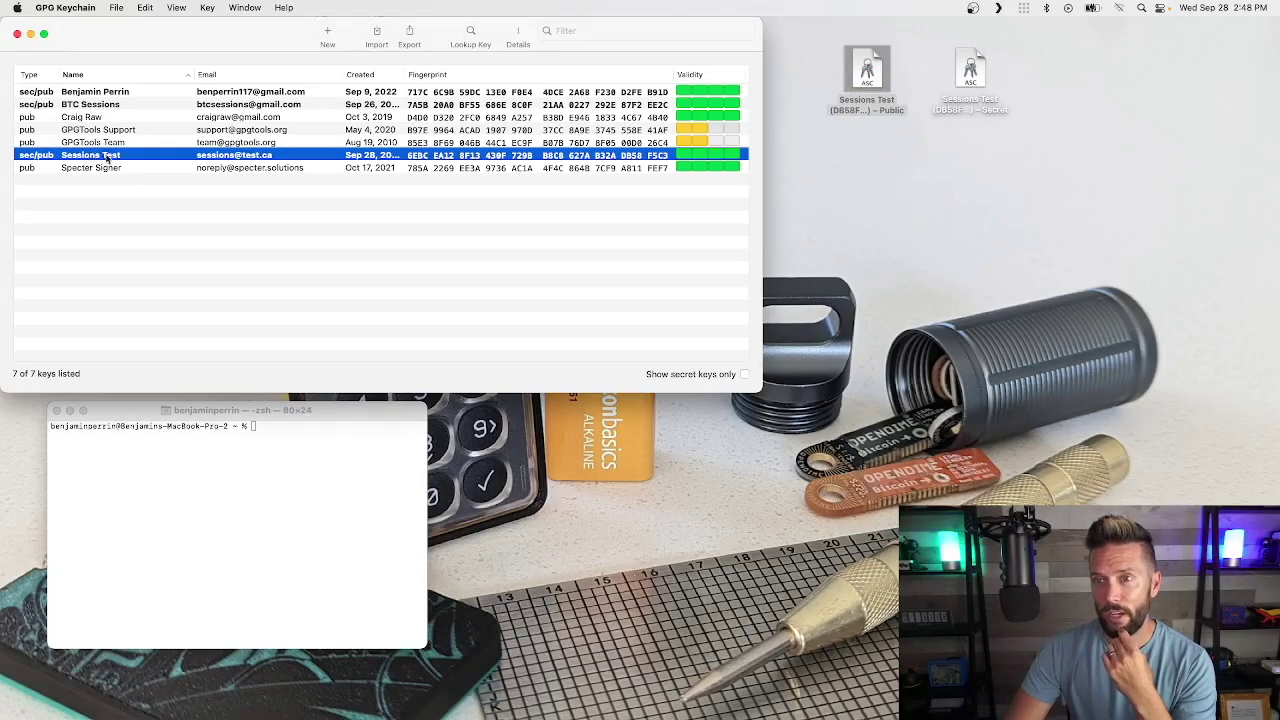
{"action": "right_click", "coordinate": [106, 157]}
{"action": "left_click", "coordinate": [135, 323]}
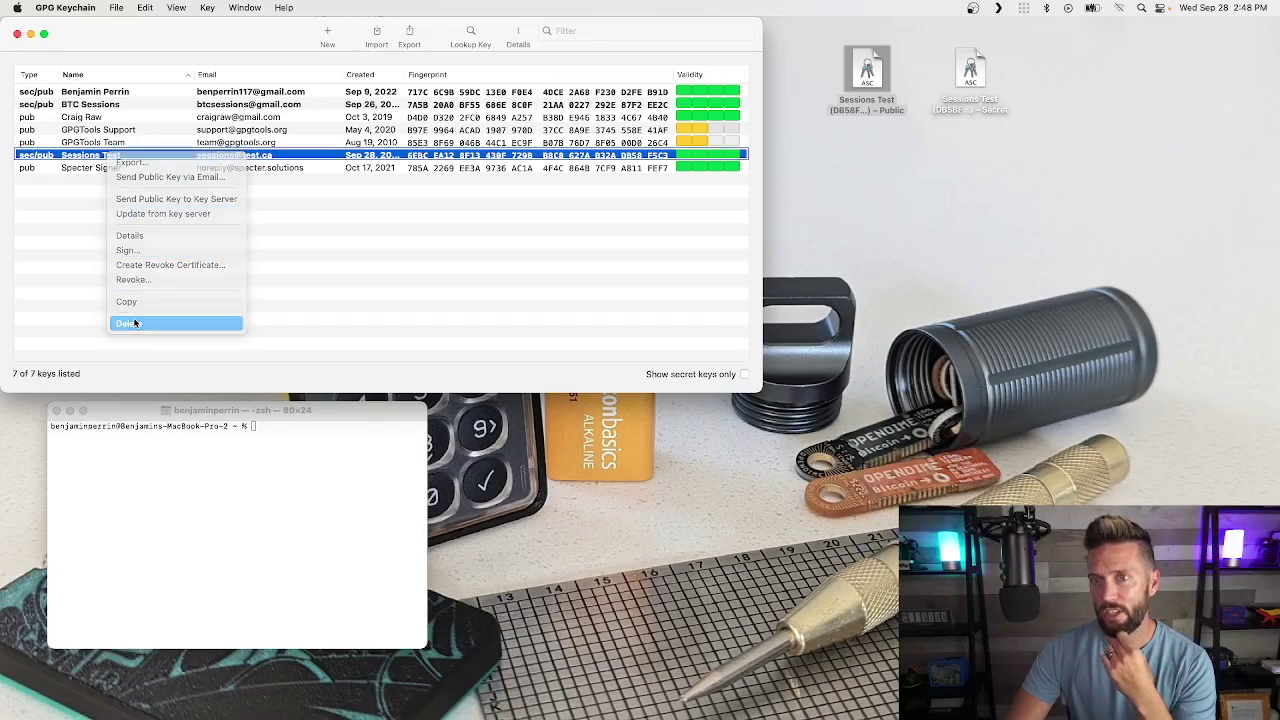
{"action": "left_click", "coordinate": [233, 342]}
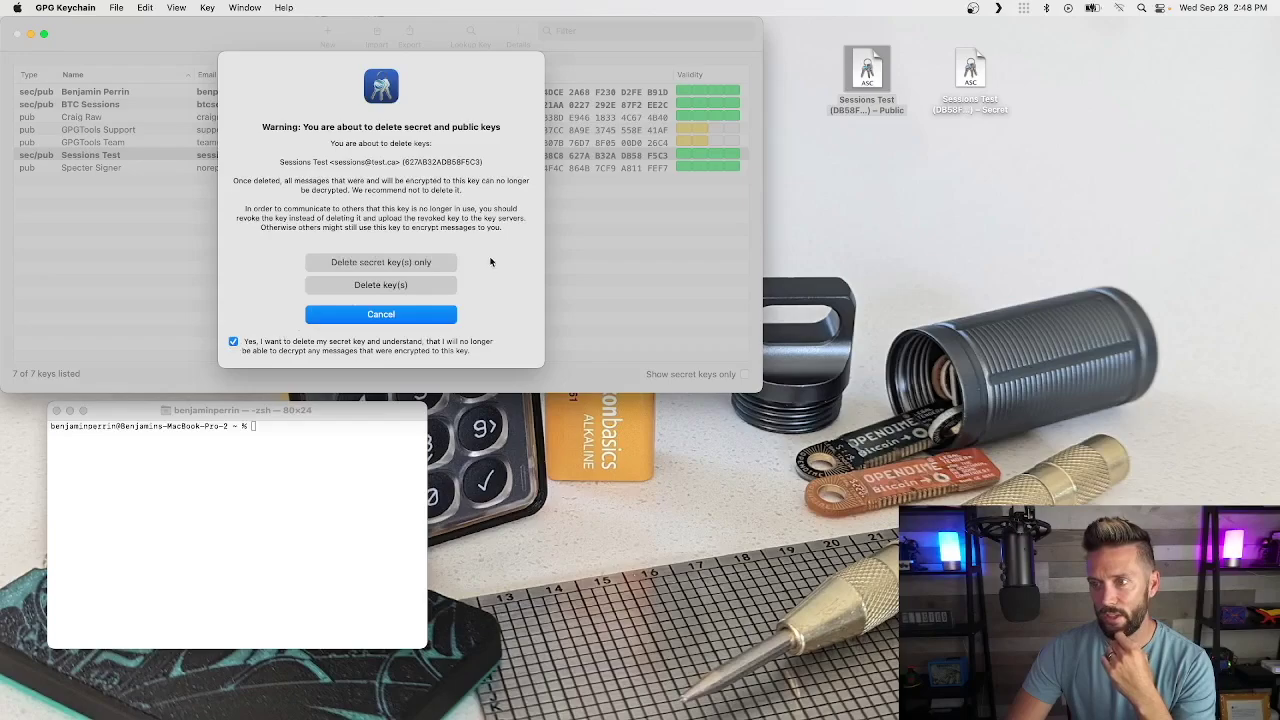
{"action": "left_click", "coordinate": [381, 285]}
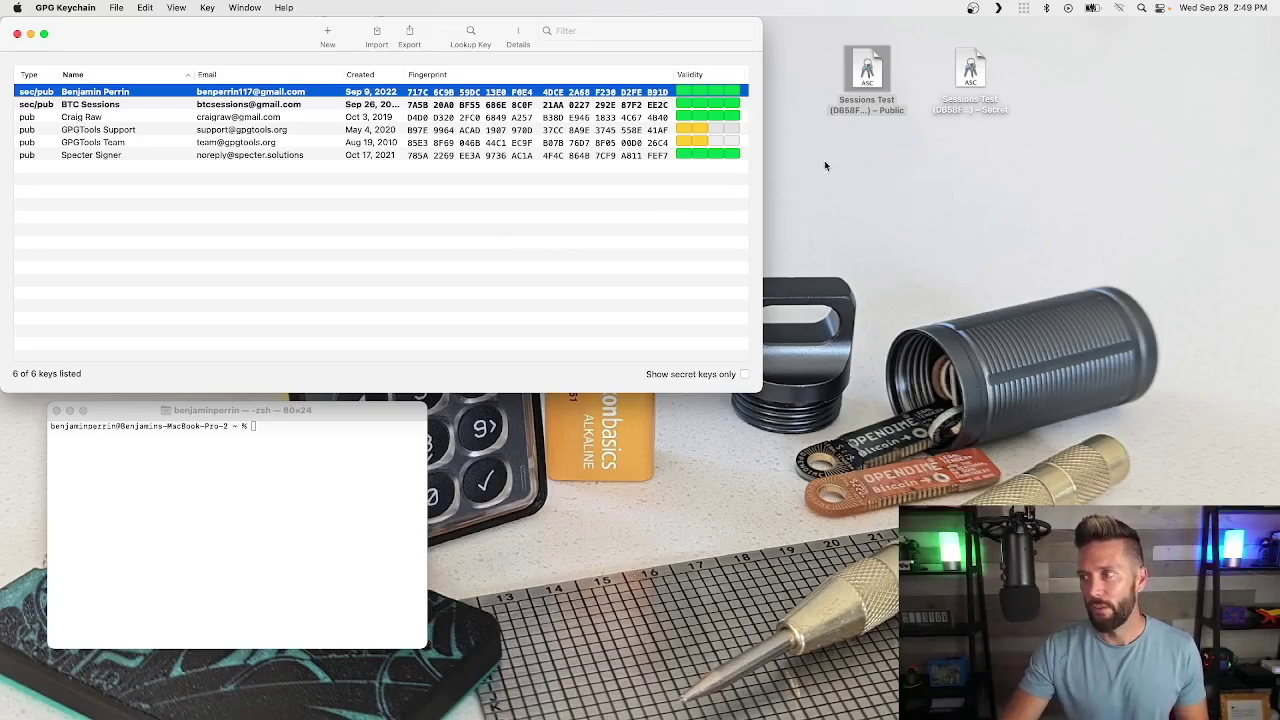
Step: Drag the Sessions Test Public .asc file onto the key list to re-import it
{"action": "left_click", "coordinate": [870, 76]}
{"action": "mouse_move", "coordinate": [872, 76]}
{"action": "left_mouse_down"}
{"action": "mouse_move", "coordinate": [503, 200]}
{"action": "mouse_move", "coordinate": [864, 80]}
{"action": "left_mouse_up"}
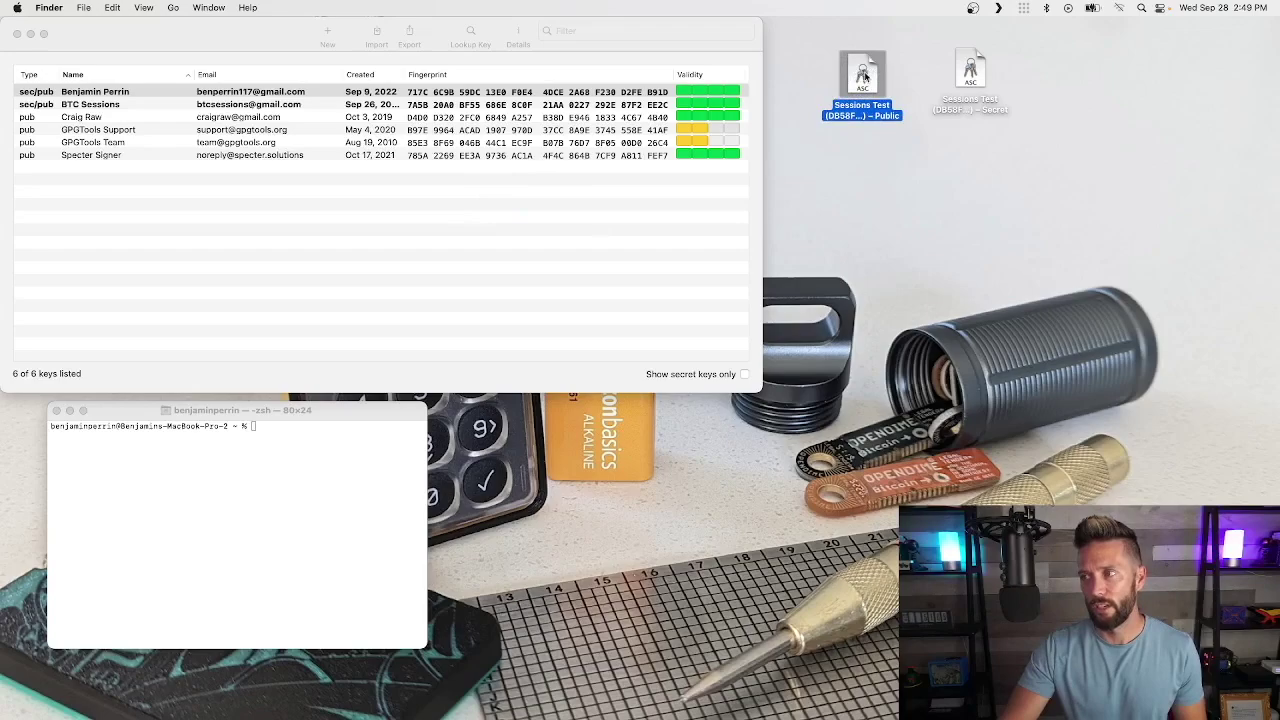
{"action": "left_click_drag", "start_coordinate": [864, 76], "coordinate": [360, 200]}
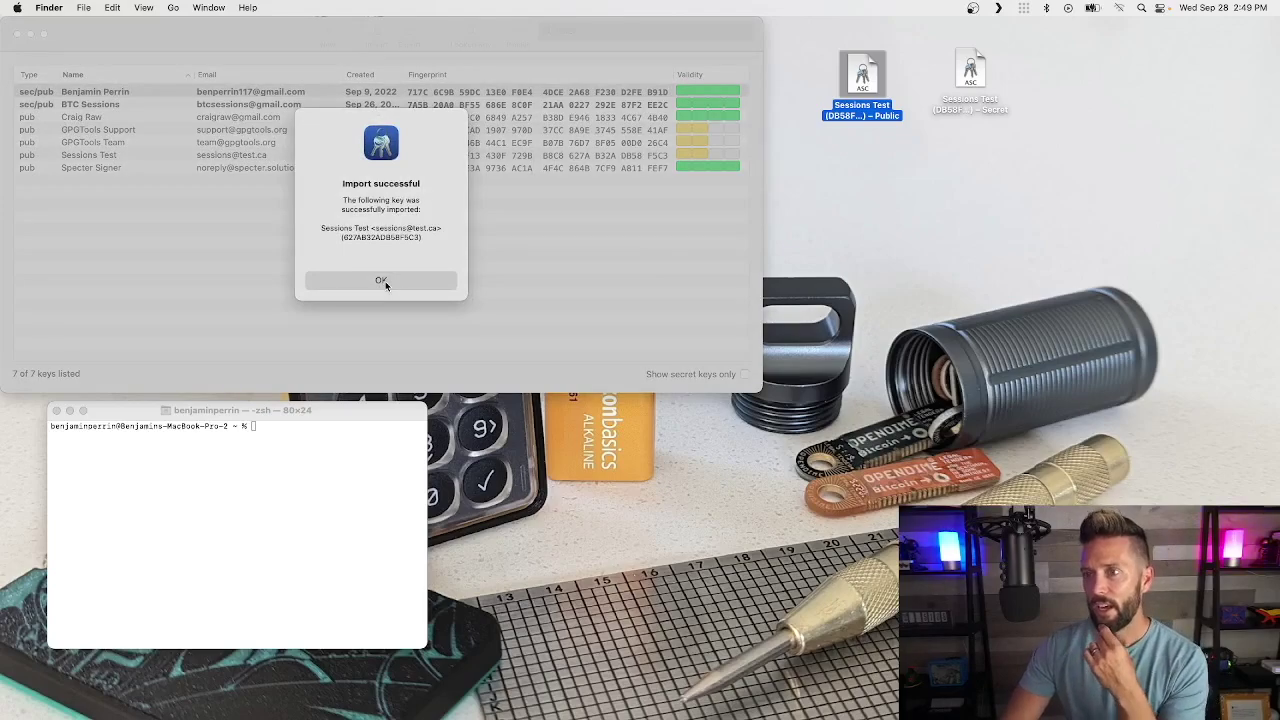
{"action": "left_click", "coordinate": [385, 281]}
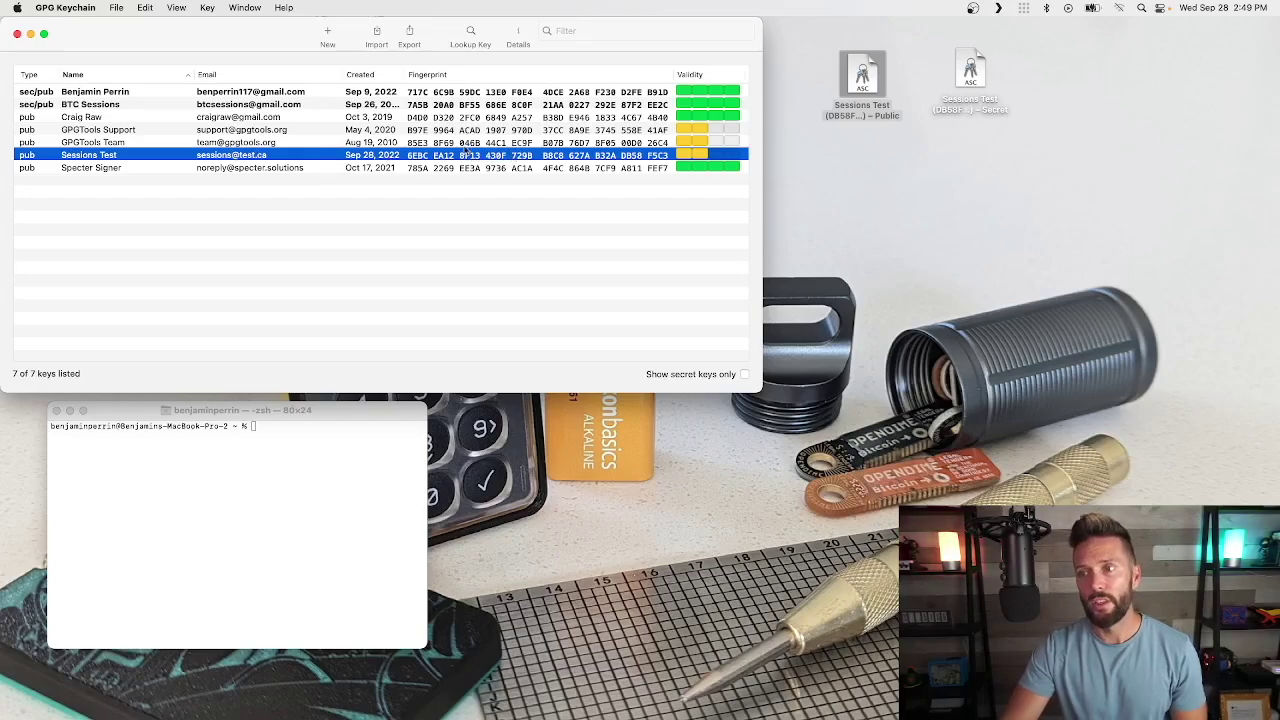
Step: Delete the re-imported Sessions Test public key
{"action": "right_click", "coordinate": [97, 153]}
{"action": "left_click", "coordinate": [116, 319]}
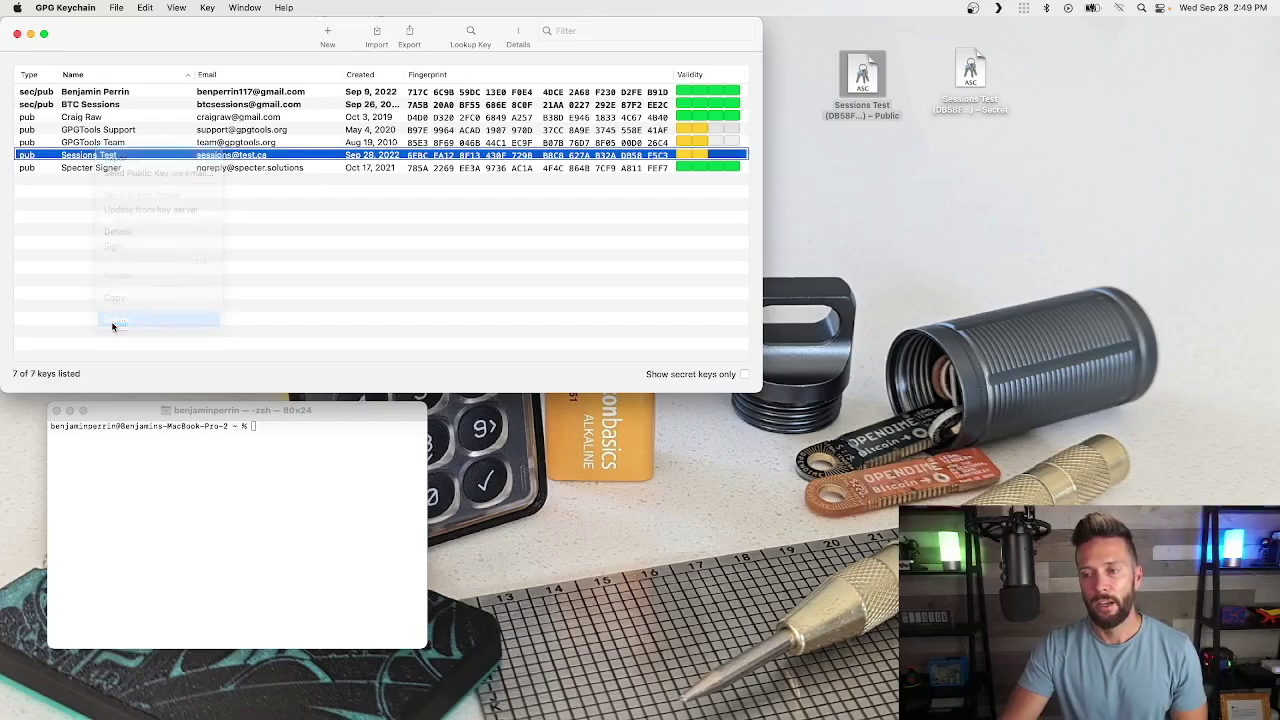
{"action": "left_click", "coordinate": [353, 276]}
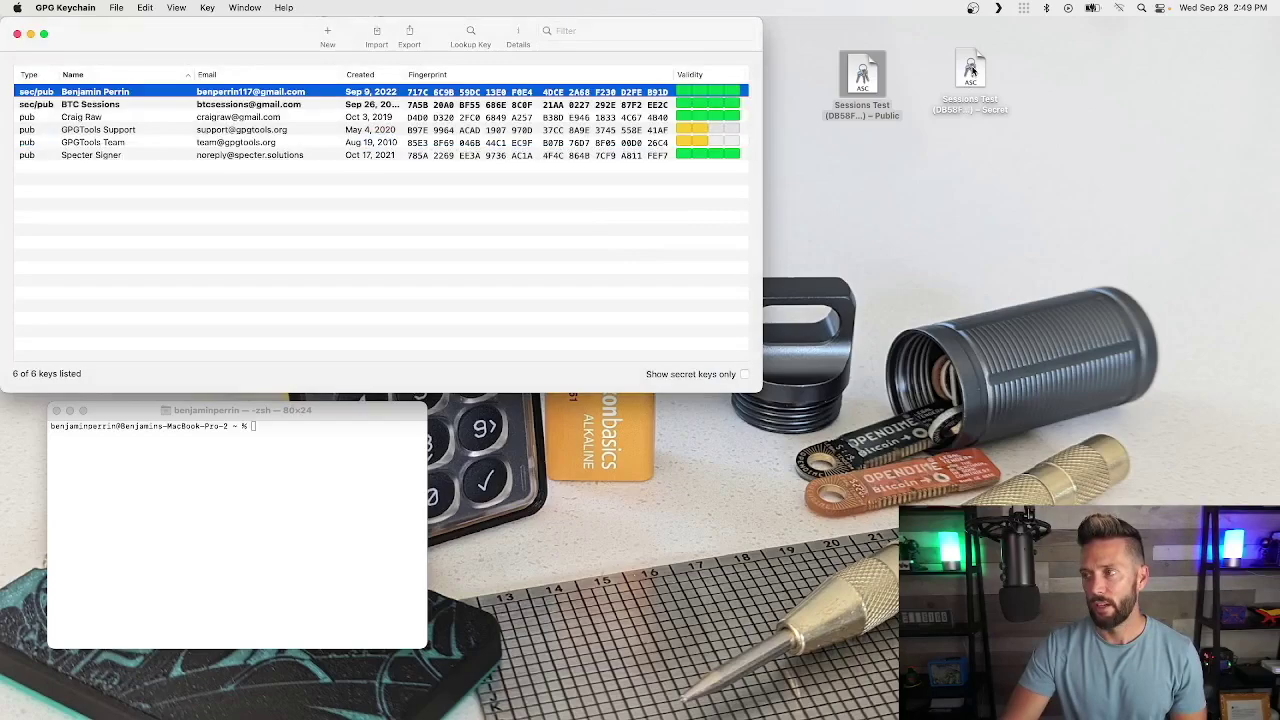
Step: Import the Secret .asc file with its passphrase to restore the full Sessions Test key pair
{"action": "double_click", "coordinate": [970, 70]}
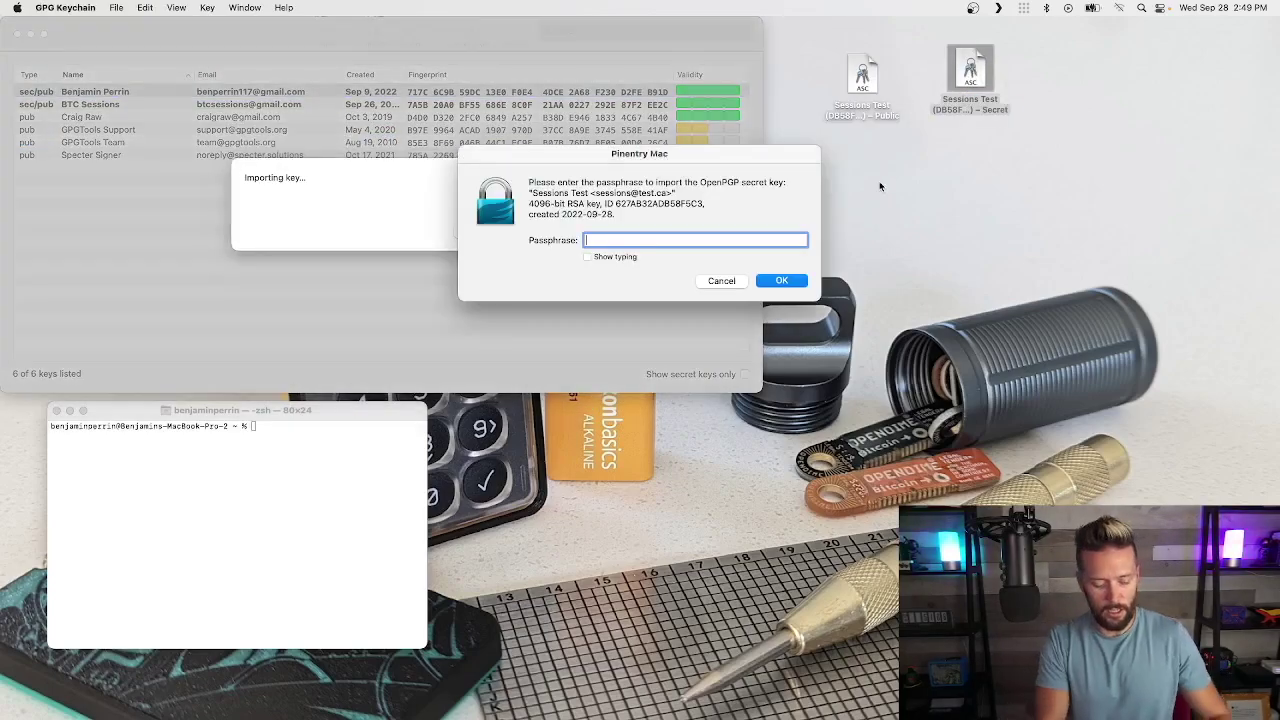
{"action": "type", "text": "•••••••••••••"}
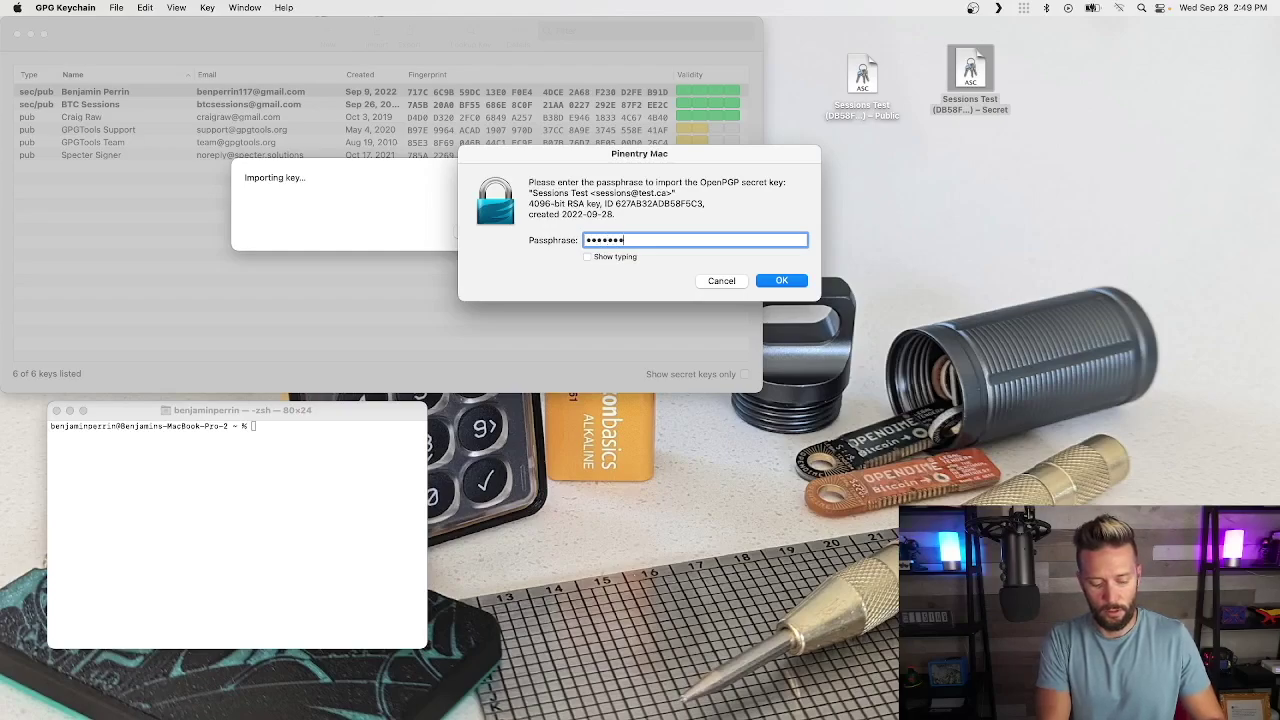
{"action": "key", "text": "Return"}
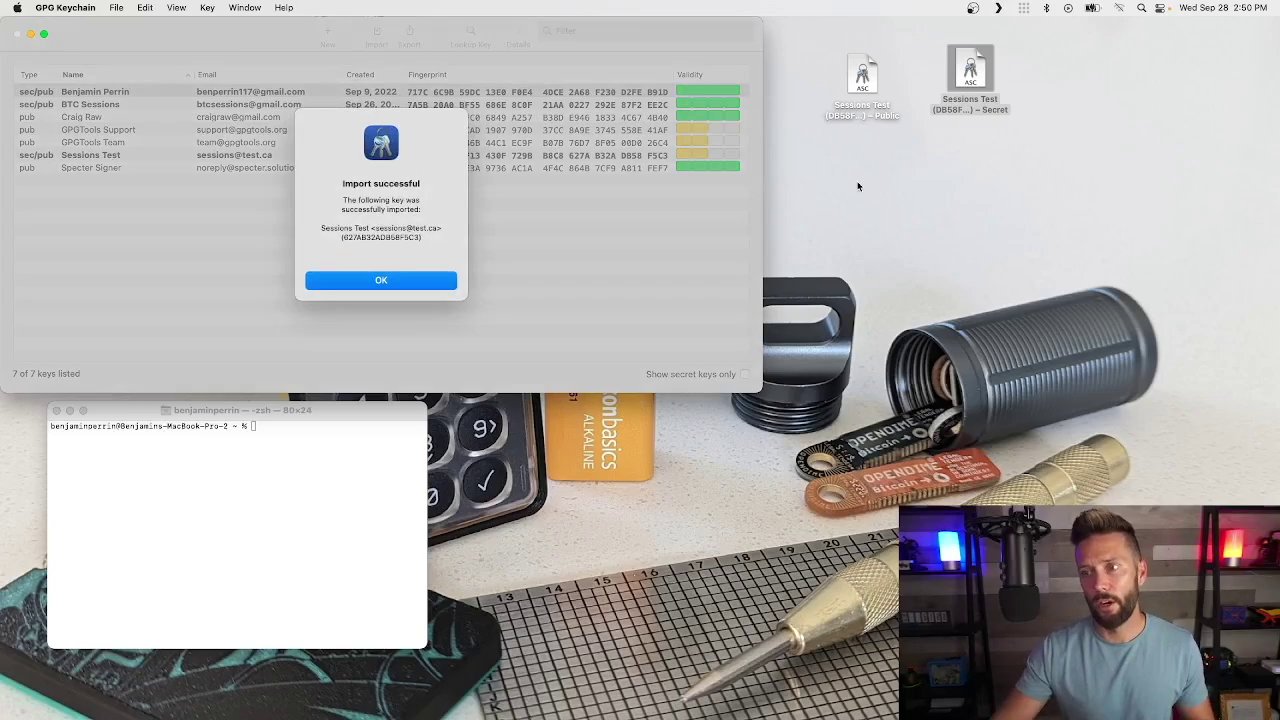
{"action": "left_click", "coordinate": [371, 279]}
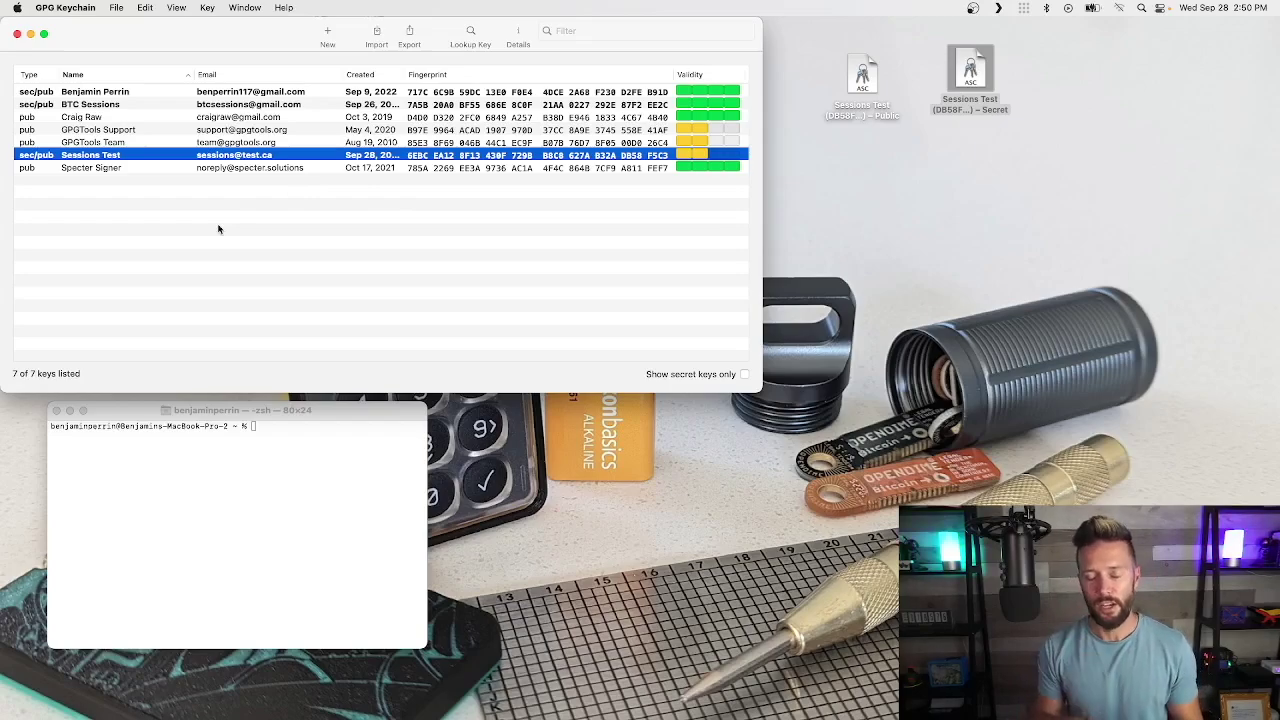
Step: Select the Sessions Test Public and Secret .asc key files on the desktop
{"action": "left_click", "coordinate": [862, 75]}
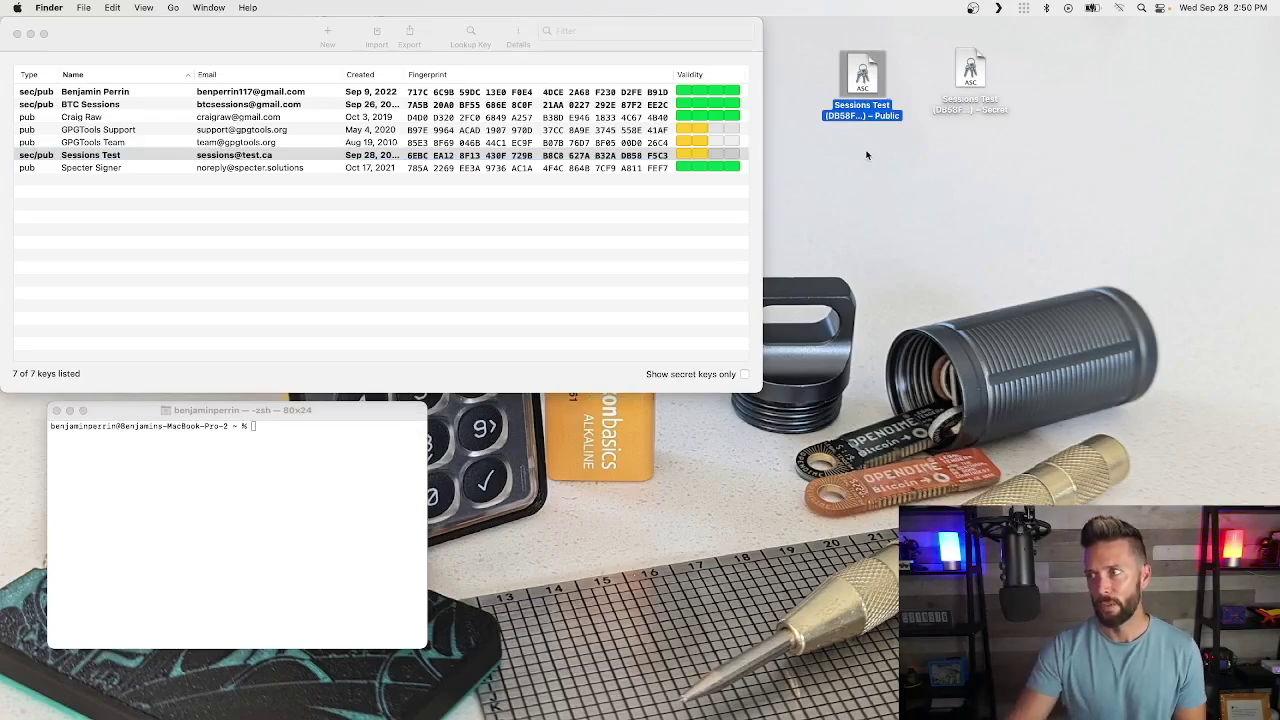
{"action": "left_click", "coordinate": [957, 76]}
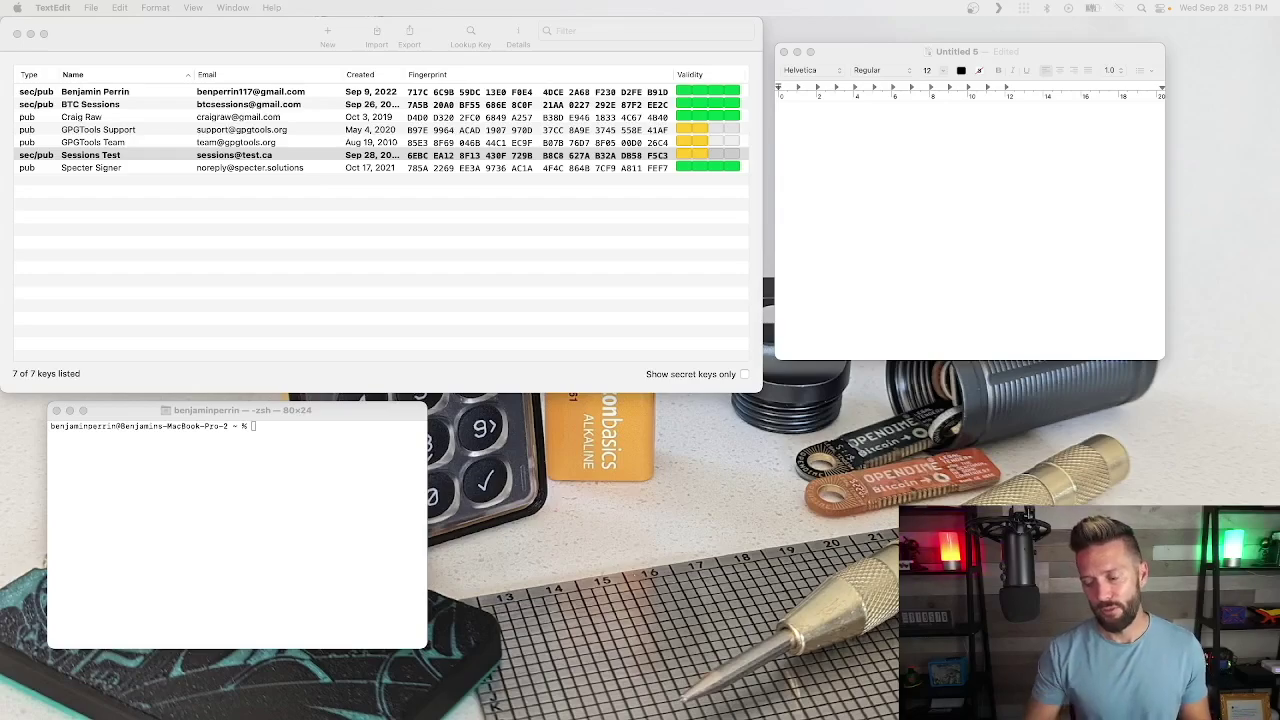
Step: Launch TextEdit through Spotlight and bring the Untitled 5 document to the front
{"action": "left_click", "coordinate": [866, 72]}
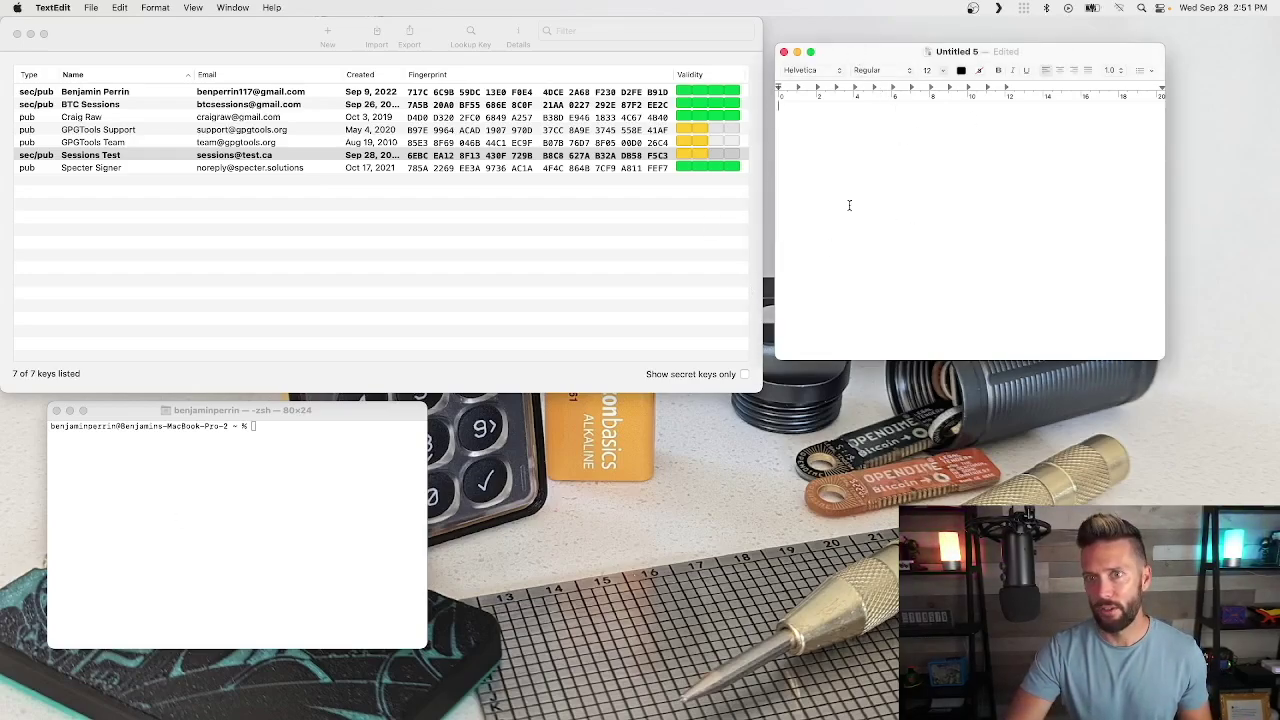
{"action": "left_click", "coordinate": [1141, 8]}
{"action": "type", "text": "textedit"}
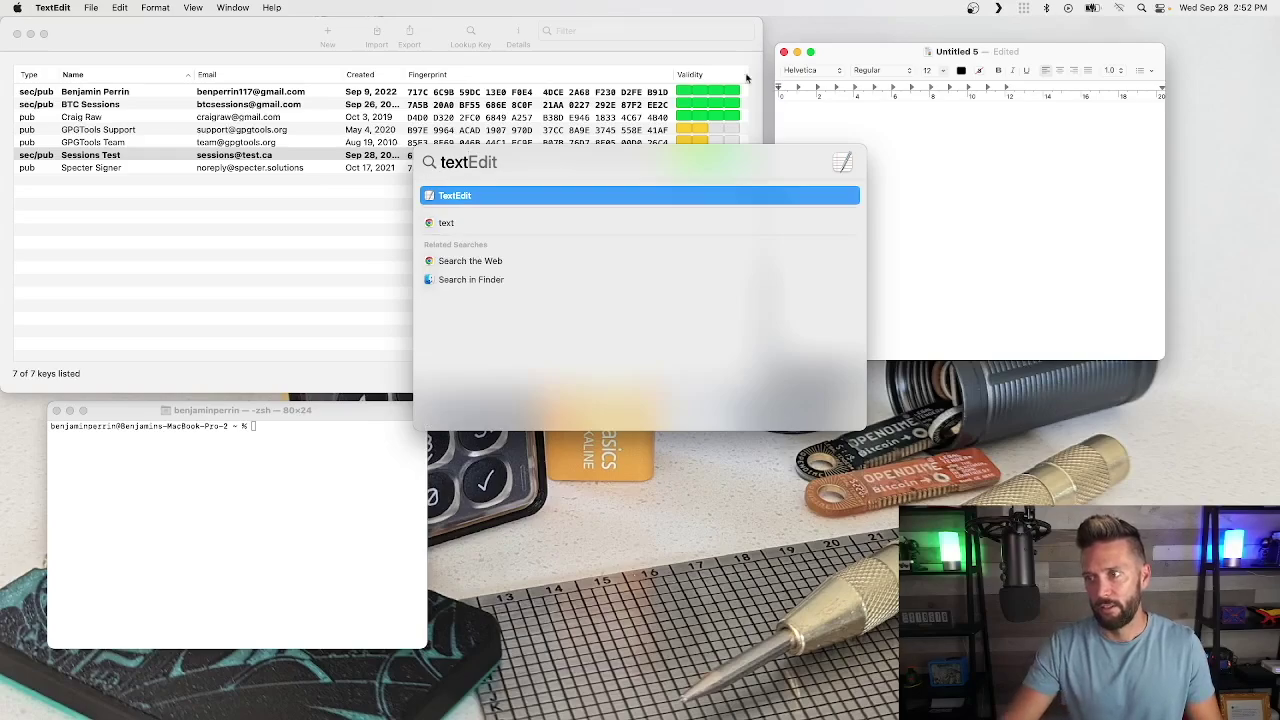
{"action": "key", "text": "Return"}
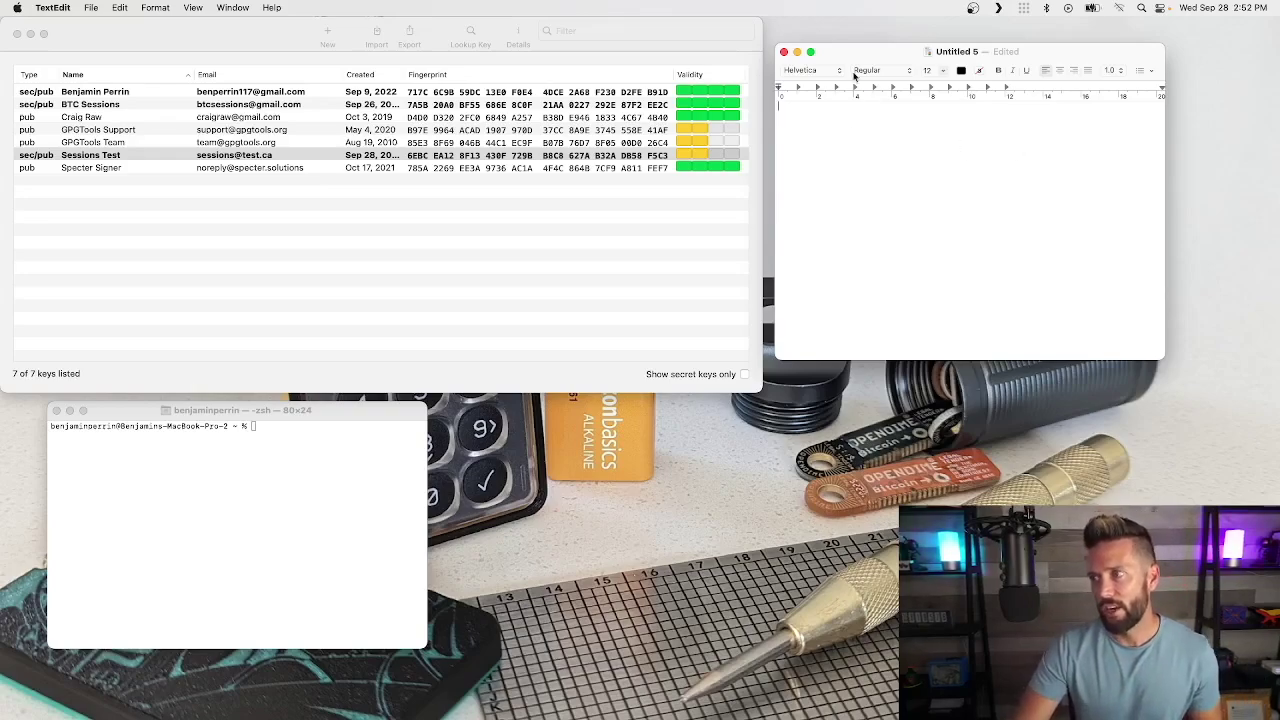
{"action": "left_click_drag", "start_coordinate": [850, 52], "coordinate": [850, 47]}
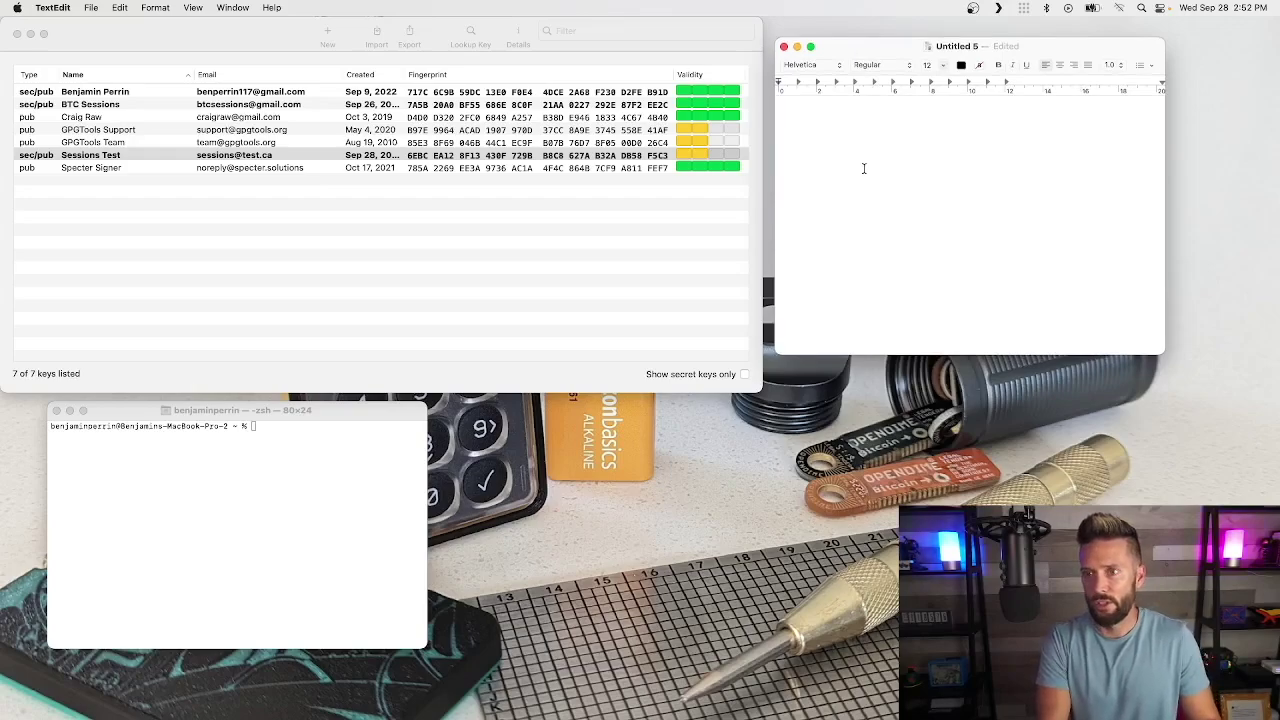
Step: Type 'Hey this was written by sessions test.' in Untitled 5 and select the whole sentence
{"action": "type", "text": "Hey"}
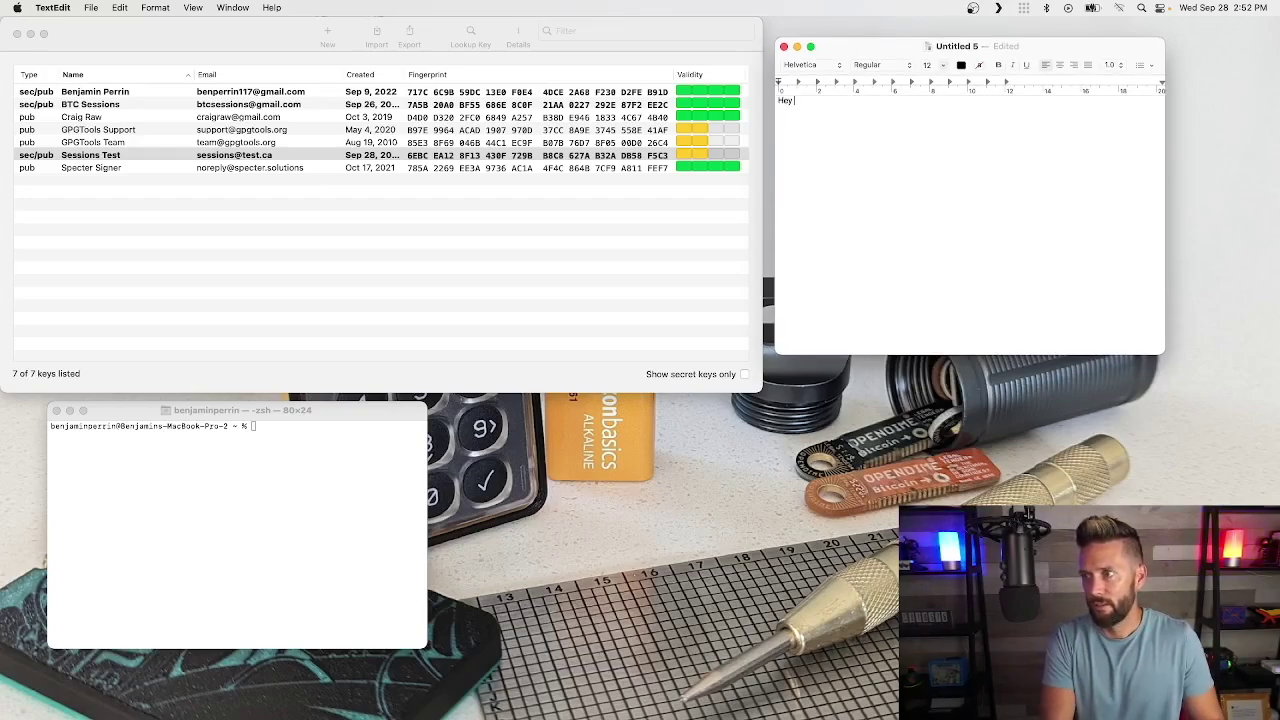
{"action": "type", "text": " this was wri"}
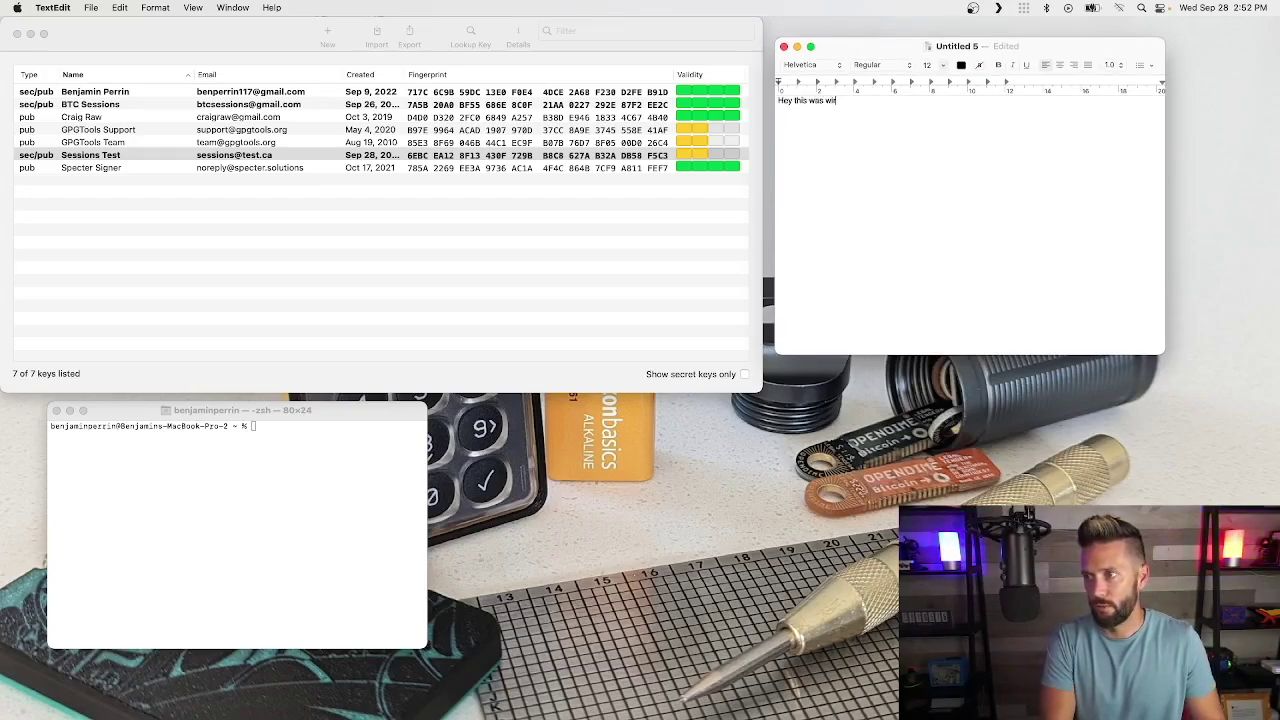
{"action": "type", "text": "tten by "}
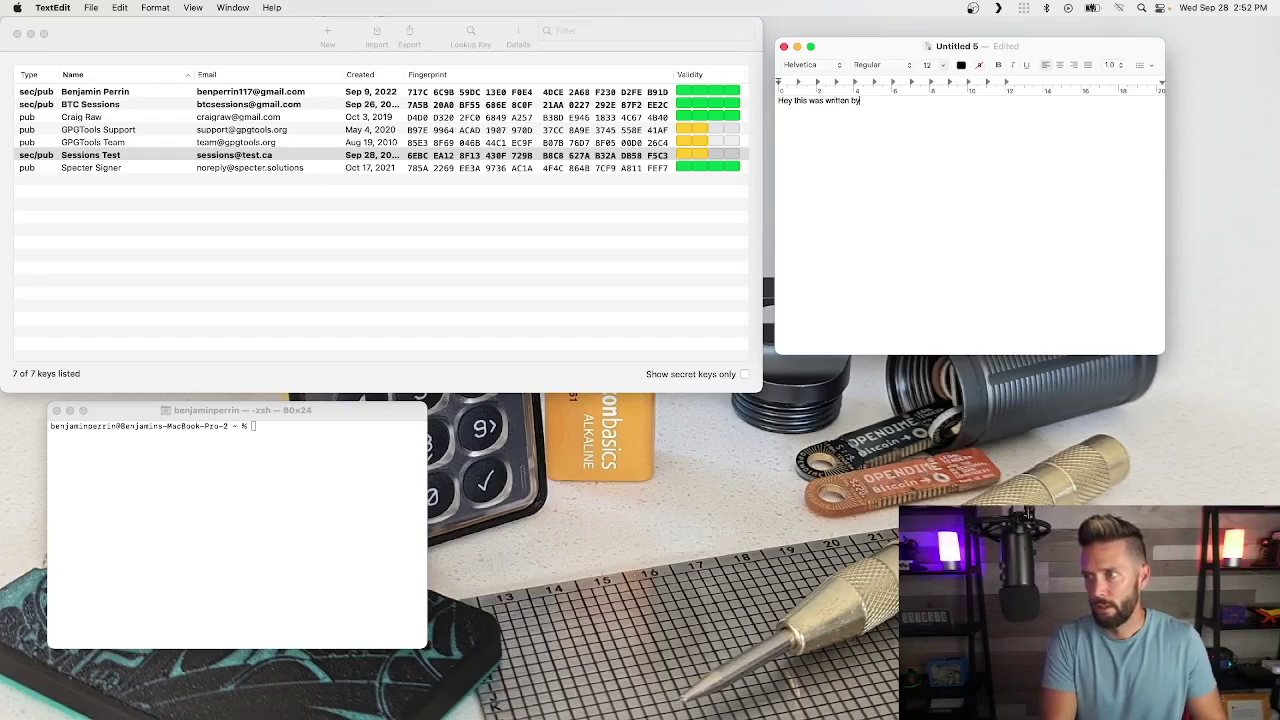
{"action": "type", "text": "sessions t"}
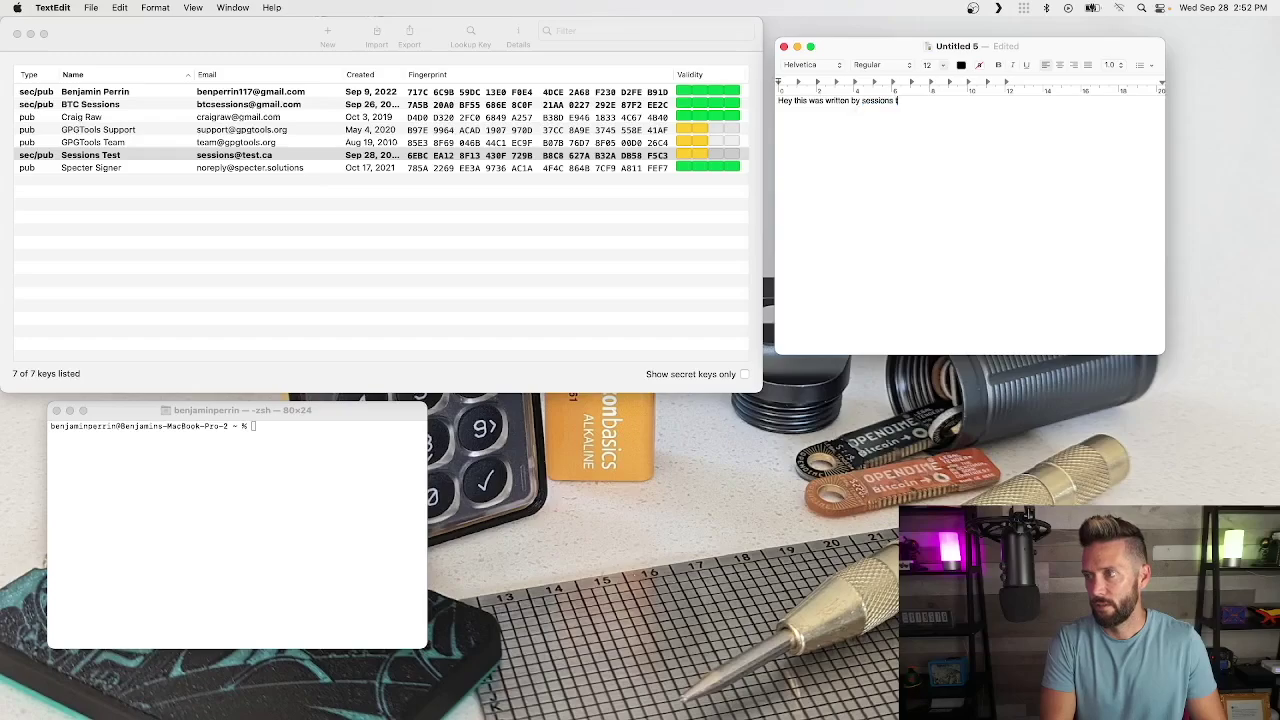
{"action": "type", "text": "est."}
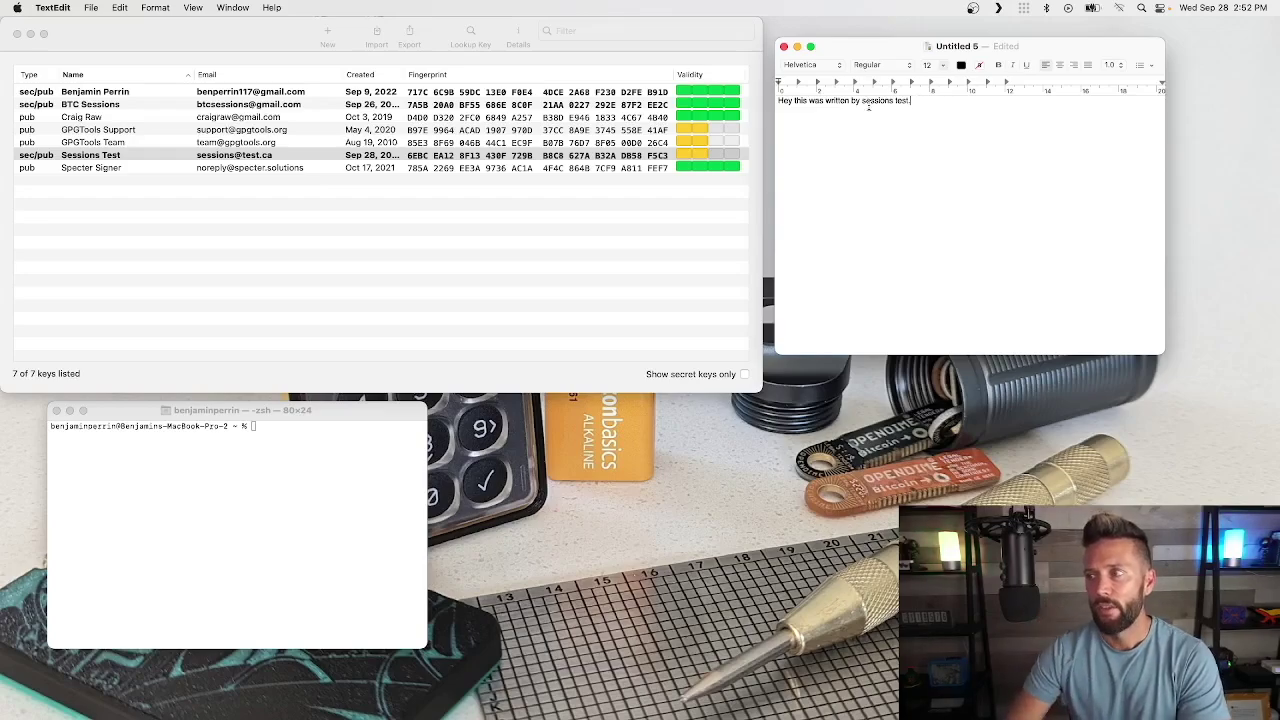
{"action": "left_click", "coordinate": [238, 157]}
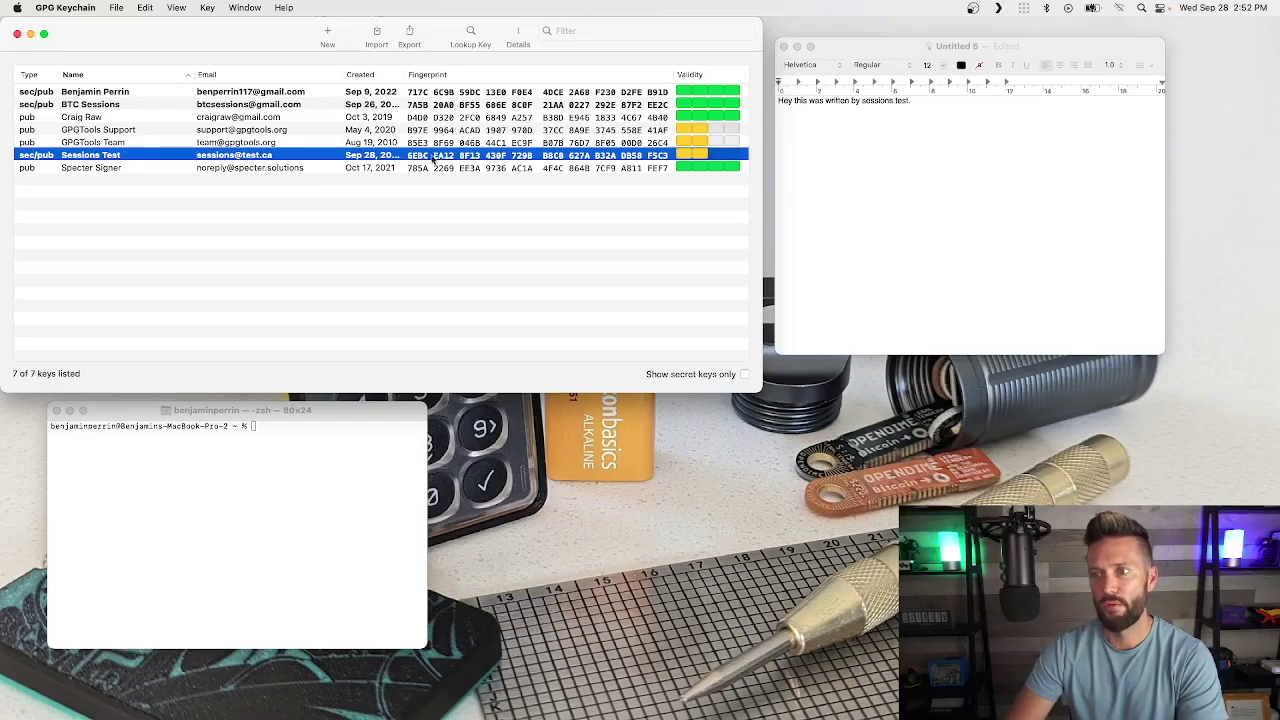
{"action": "left_click", "coordinate": [938, 130]}
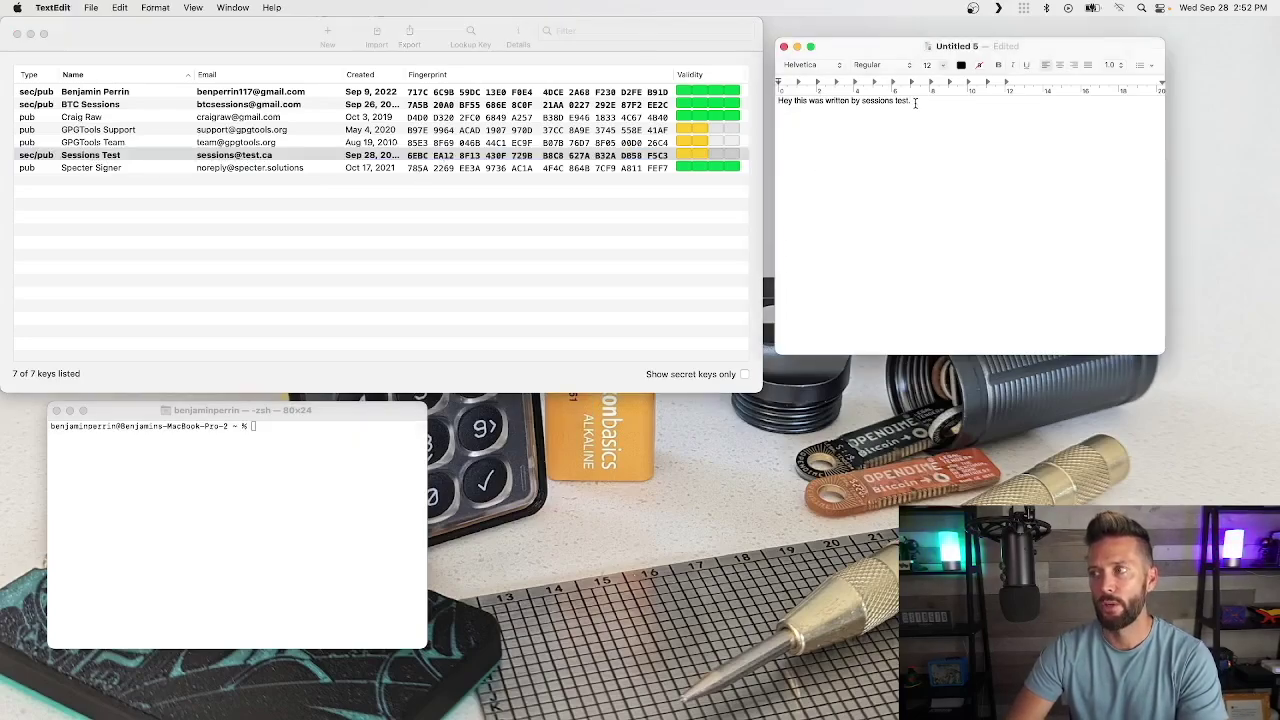
{"action": "left_click_drag", "start_coordinate": [915, 102], "coordinate": [772, 103]}
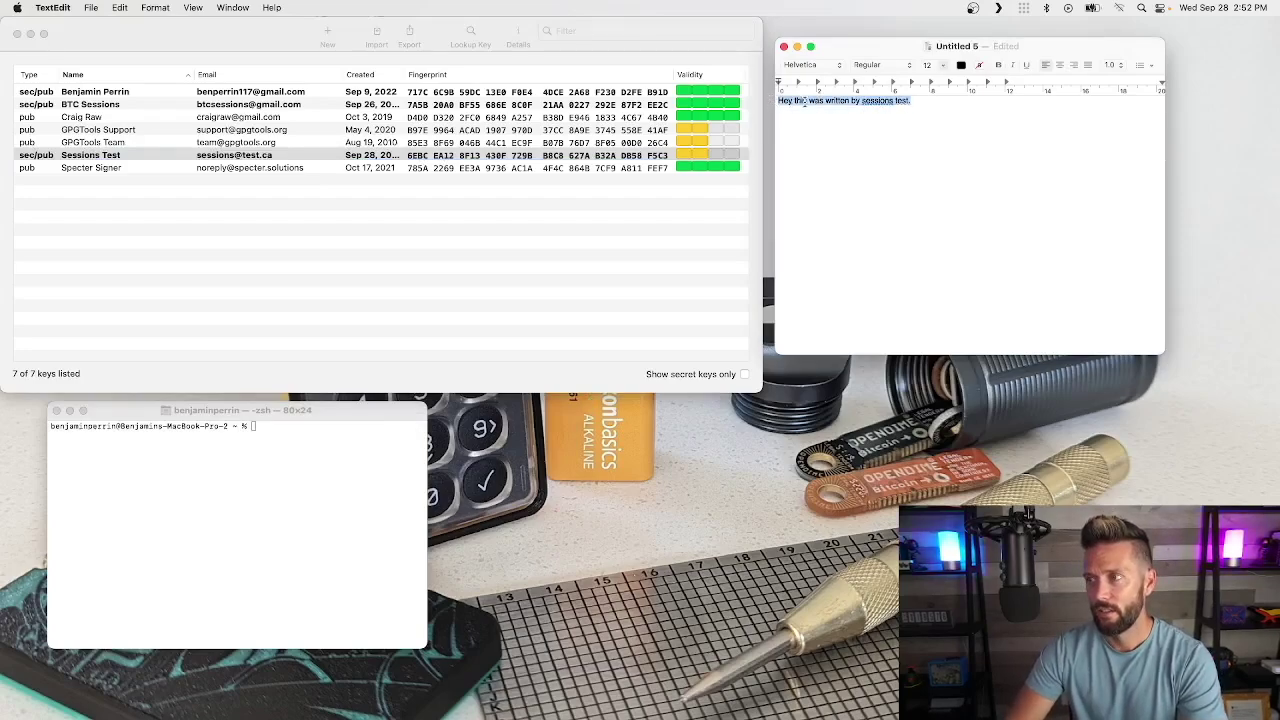